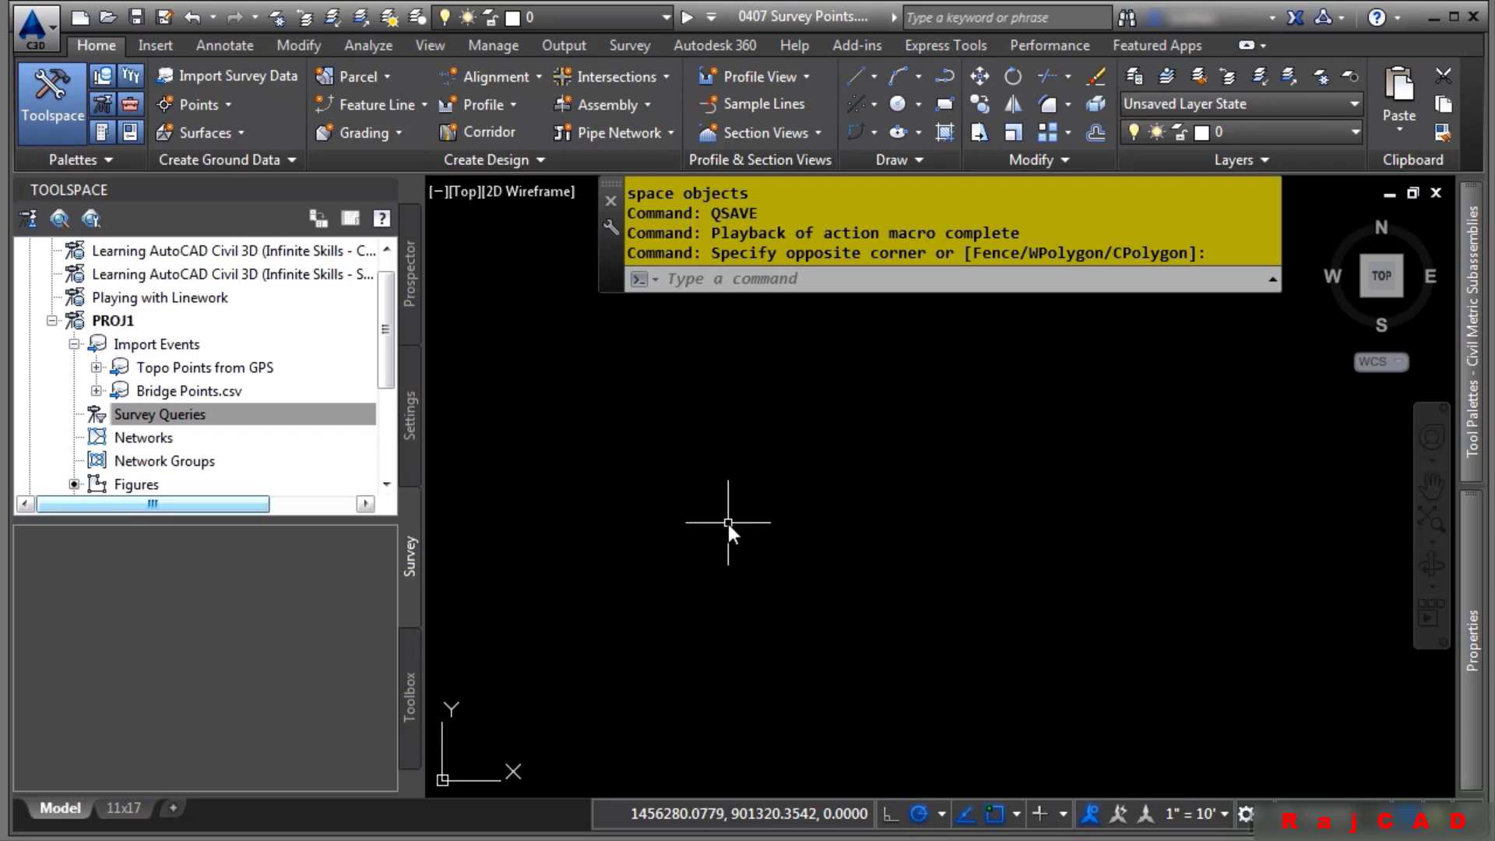
Create a new survey query in the PROJ1 survey database, named "Boundary Points TS and BS".
right_click(107, 324)
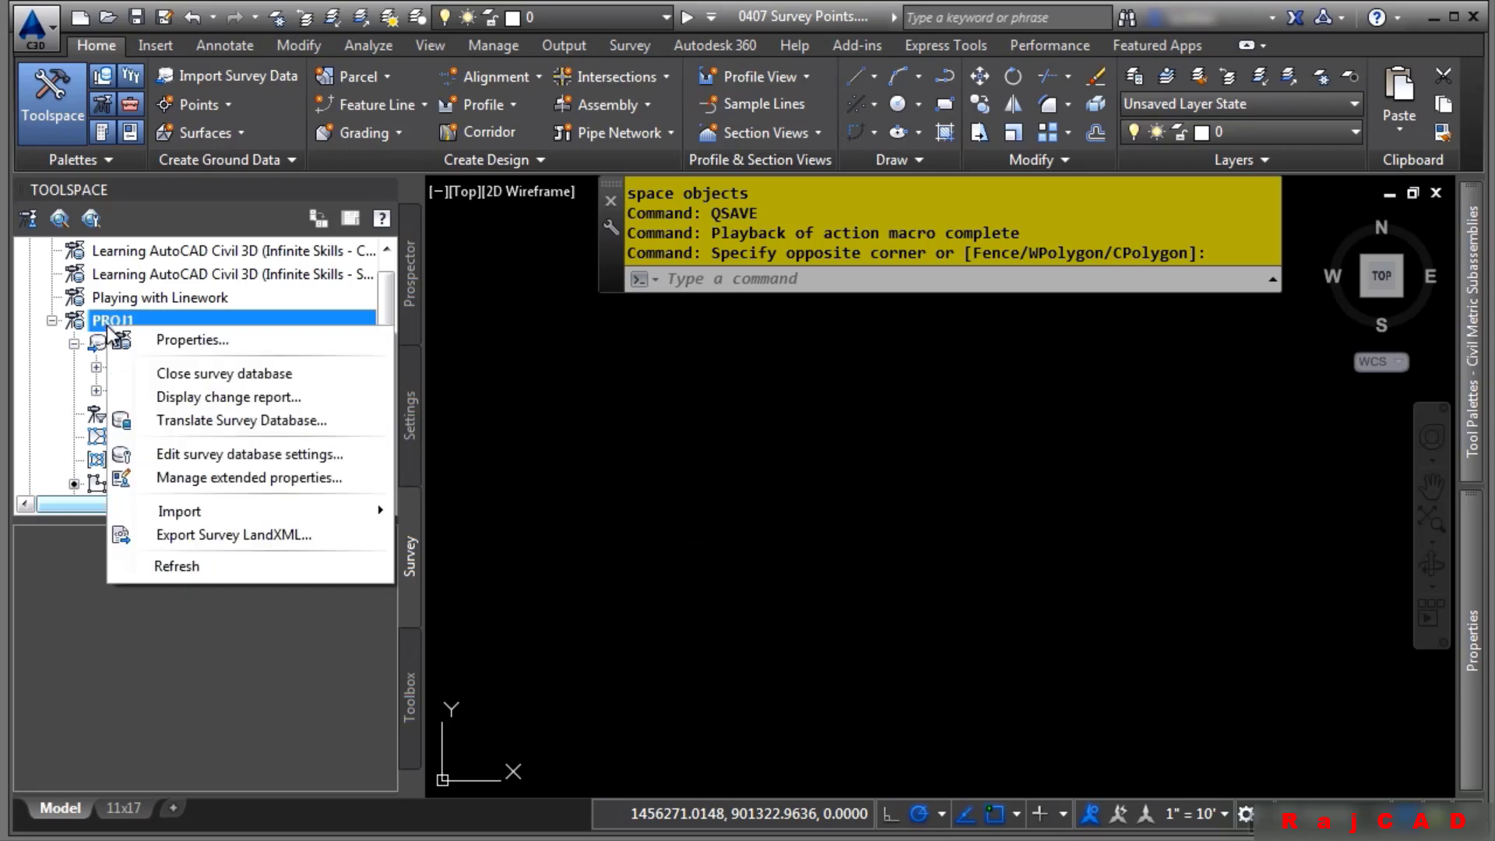
key(Escape)
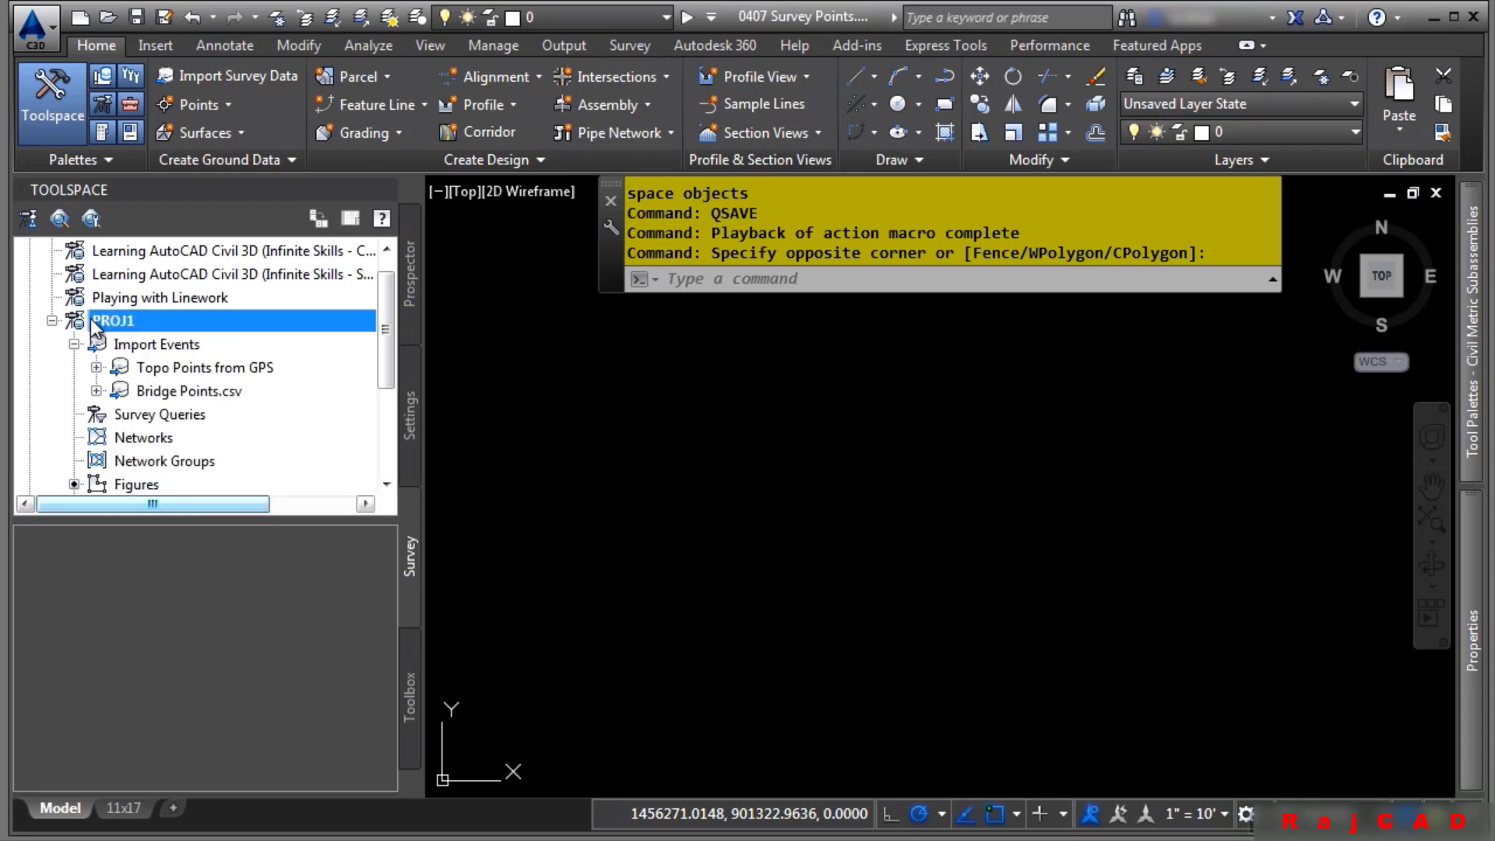
right_click(158, 422)
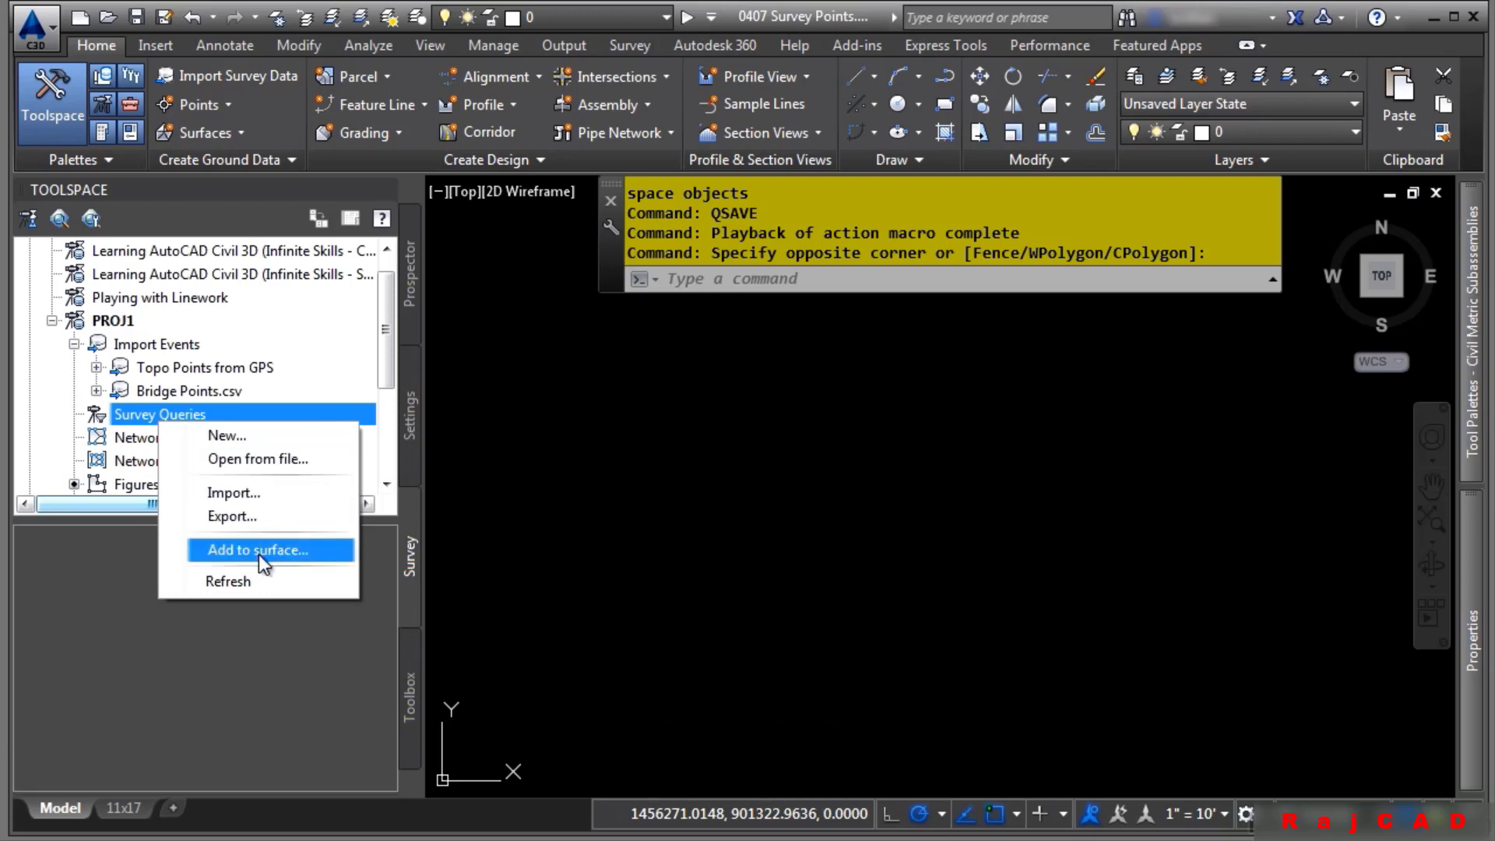
click(305, 436)
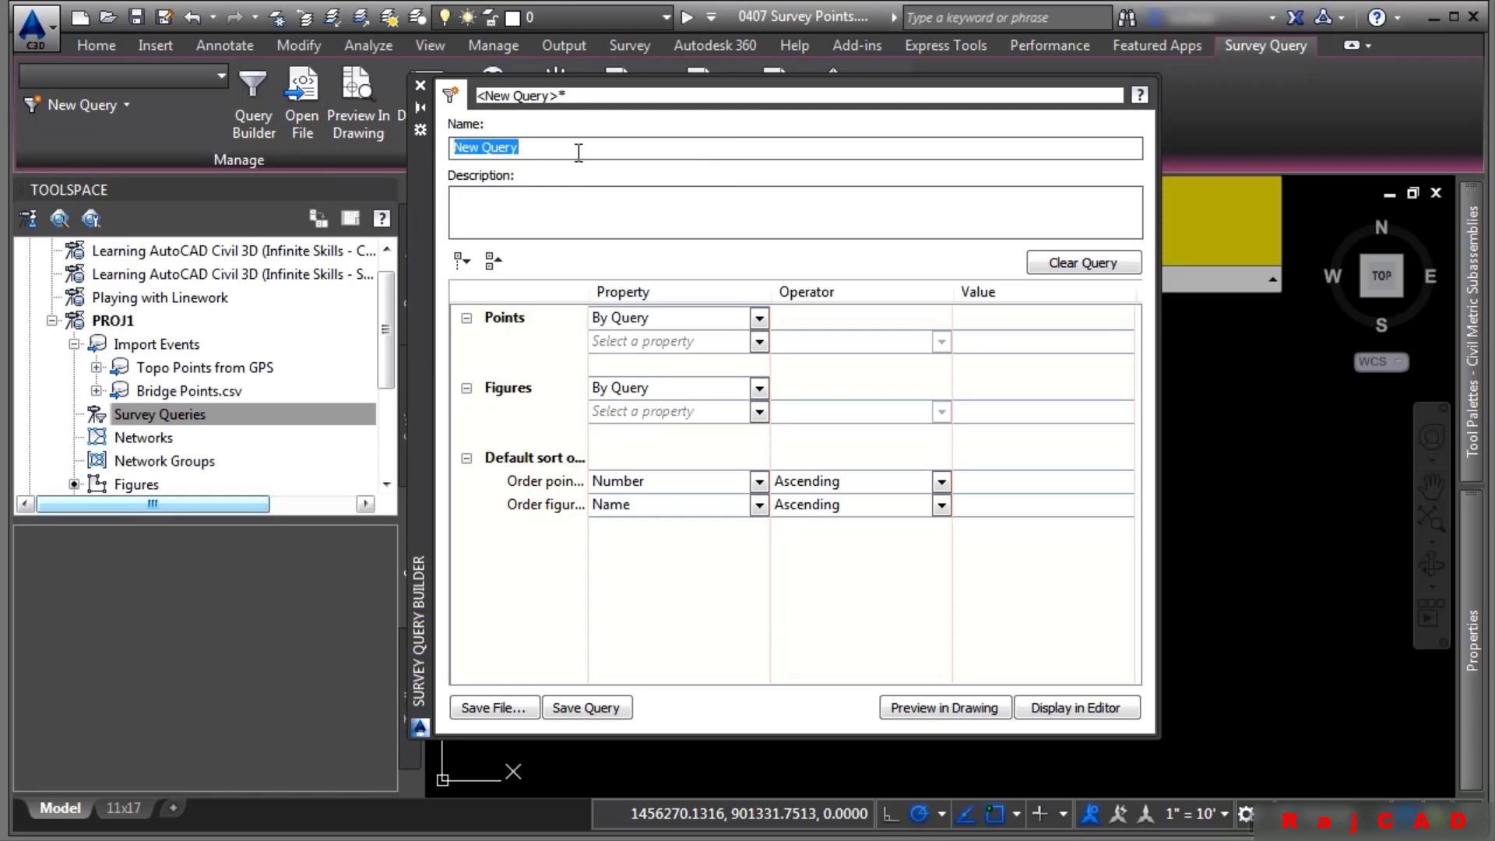
text(Boundary Point)
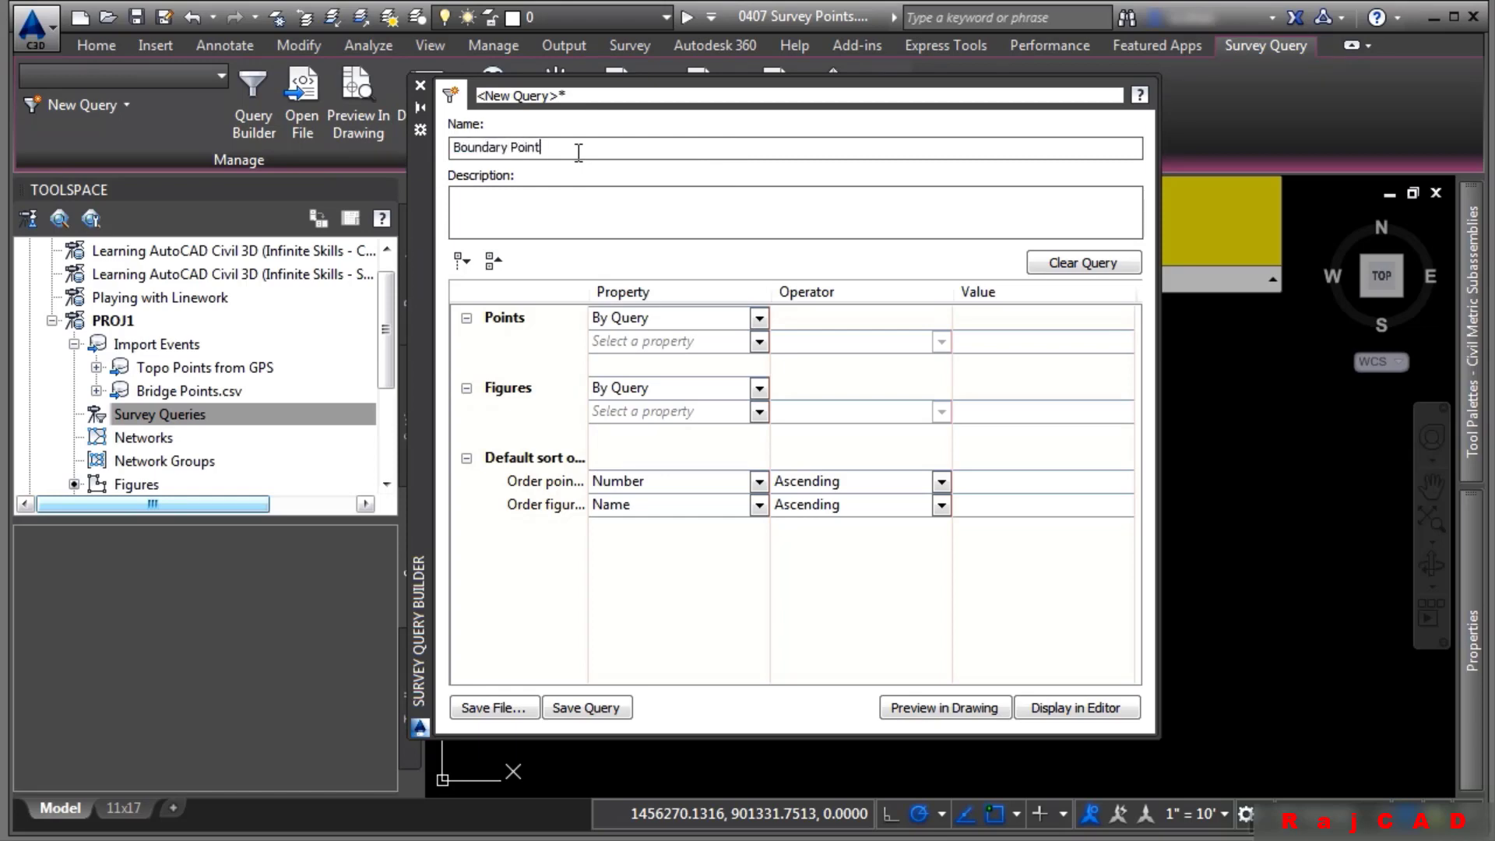
text(s TS and BS)
Add a points criterion to the query: Description starts with BNDY.
click(758, 341)
scroll(760, 469, down, 1)
scroll(764, 468, up, 1)
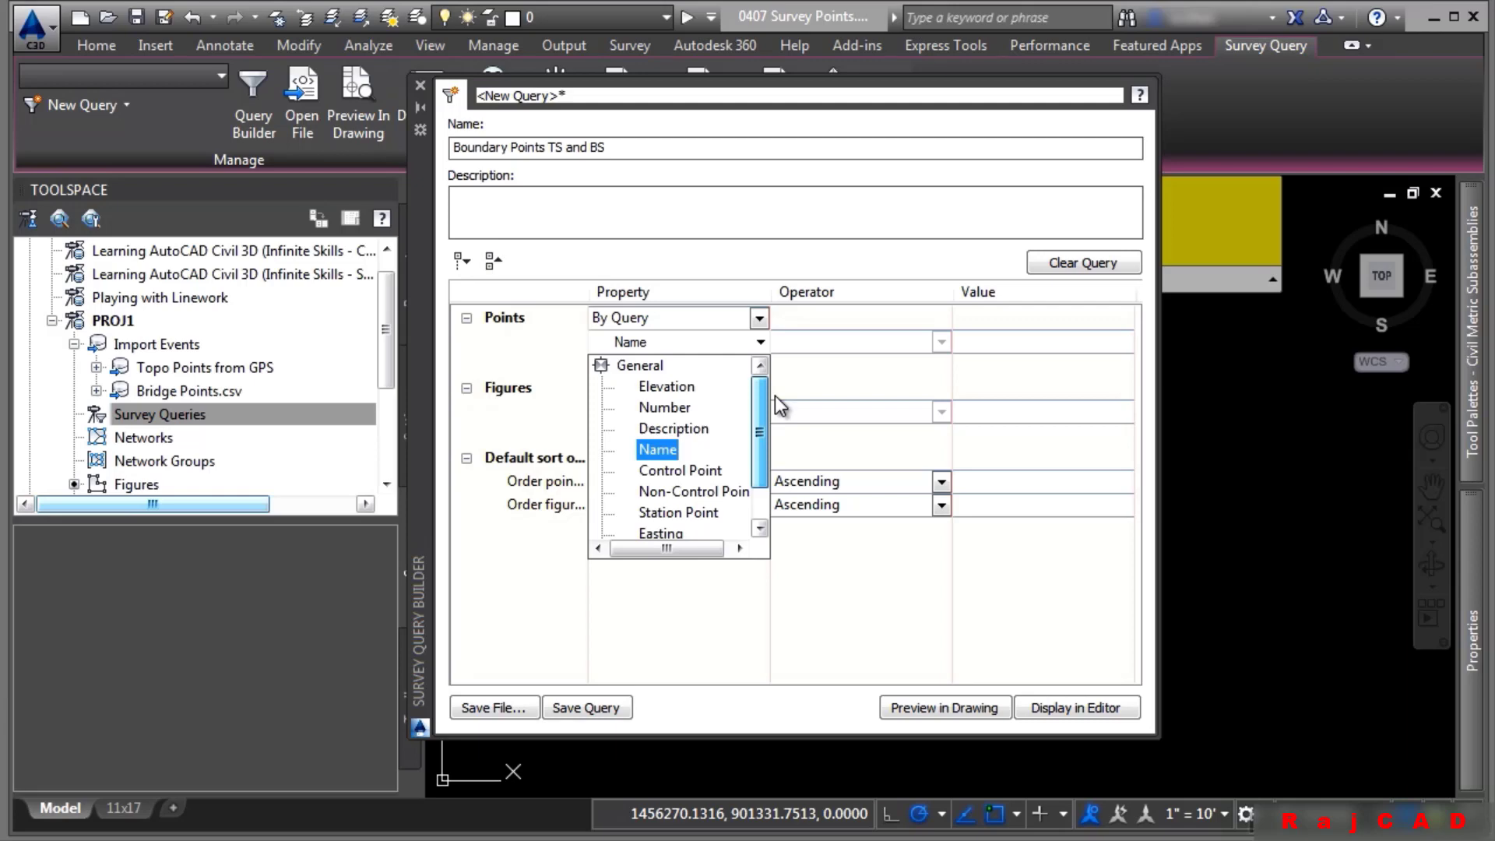
click(675, 428)
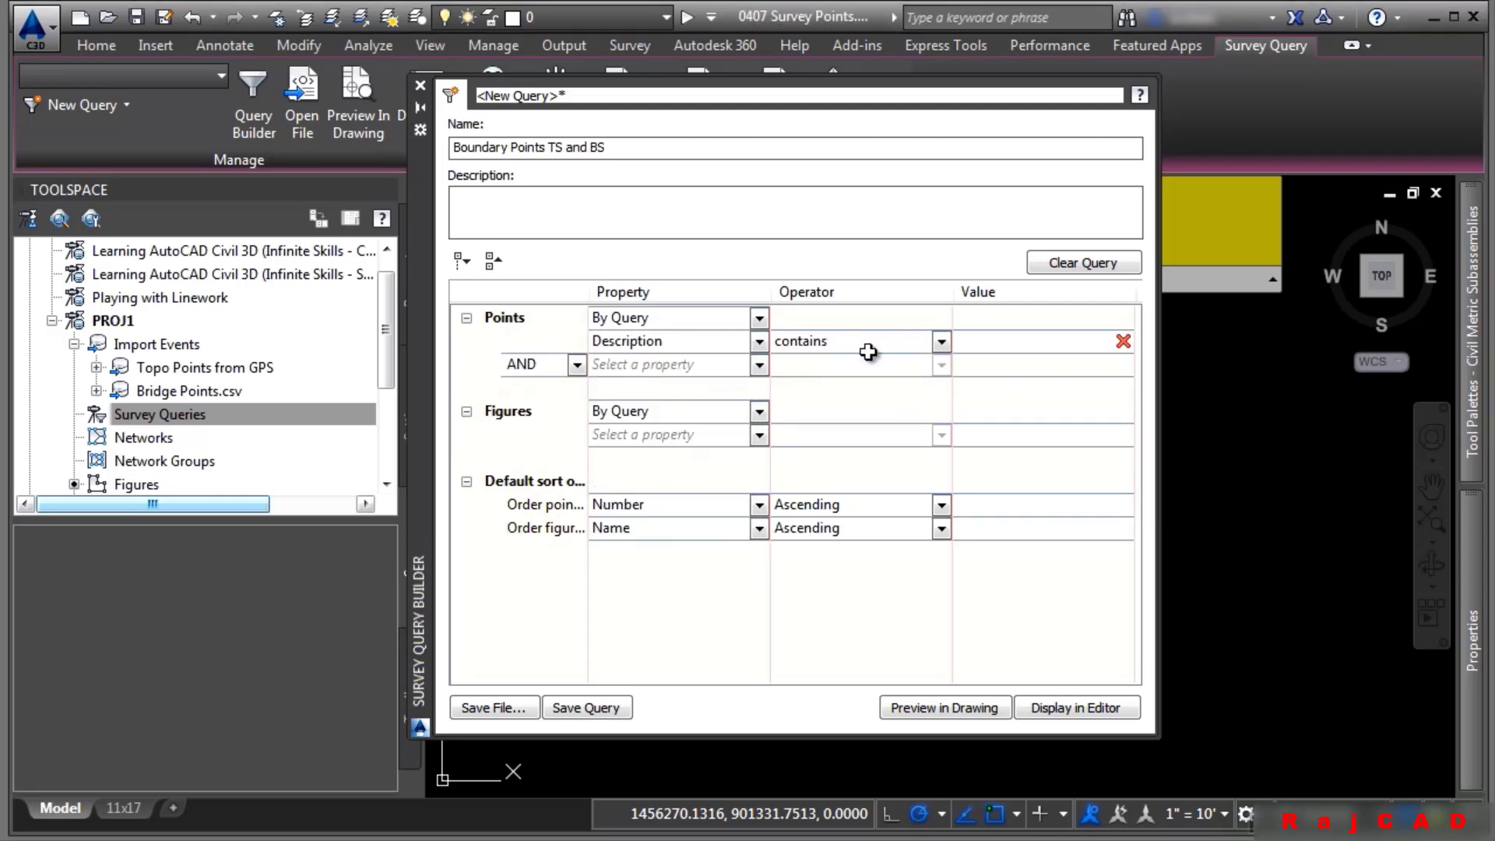
click(942, 343)
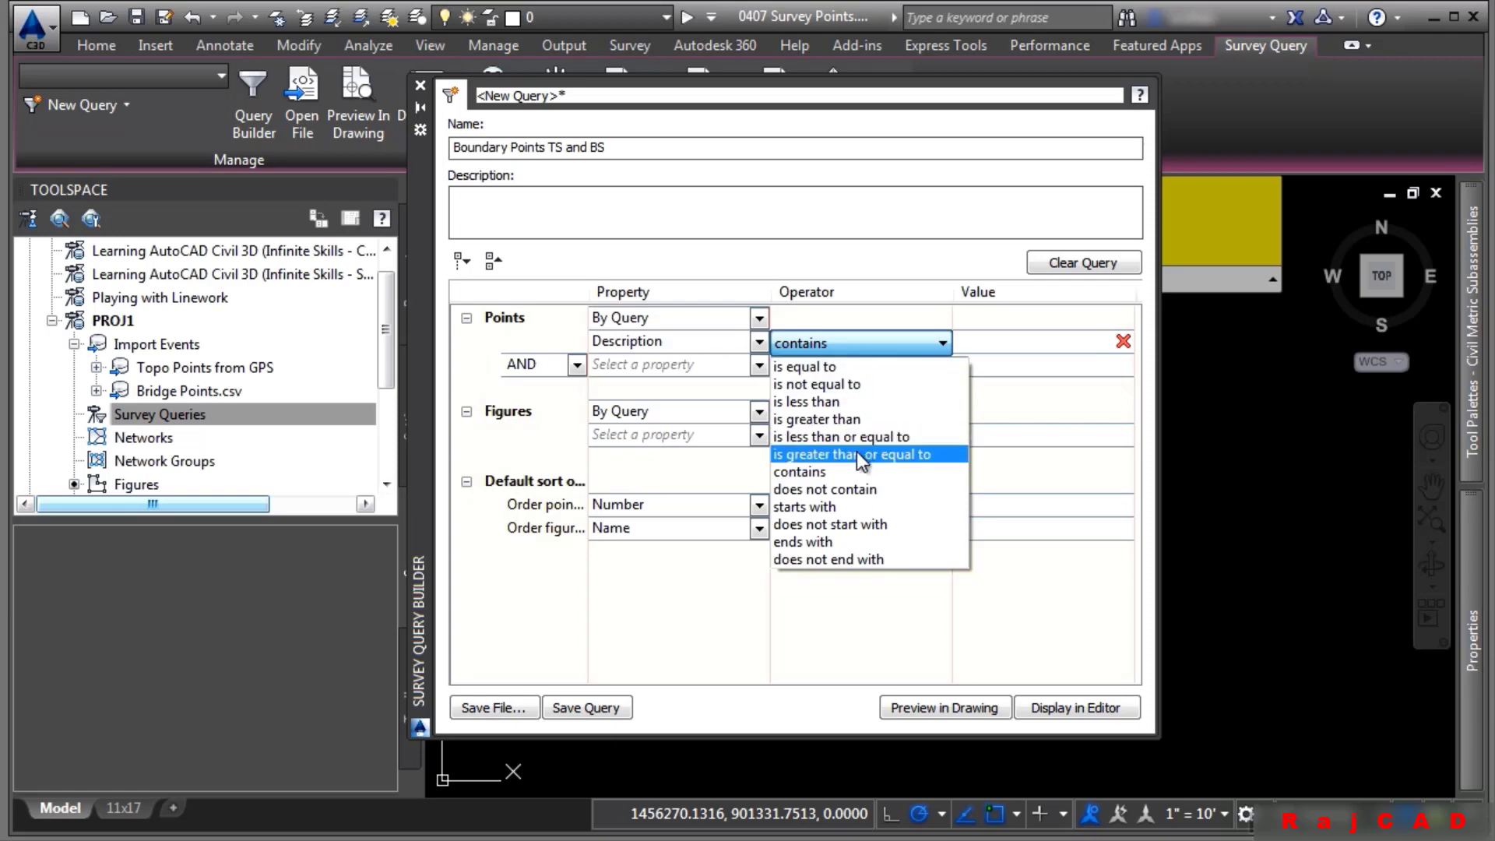
click(831, 510)
click(977, 340)
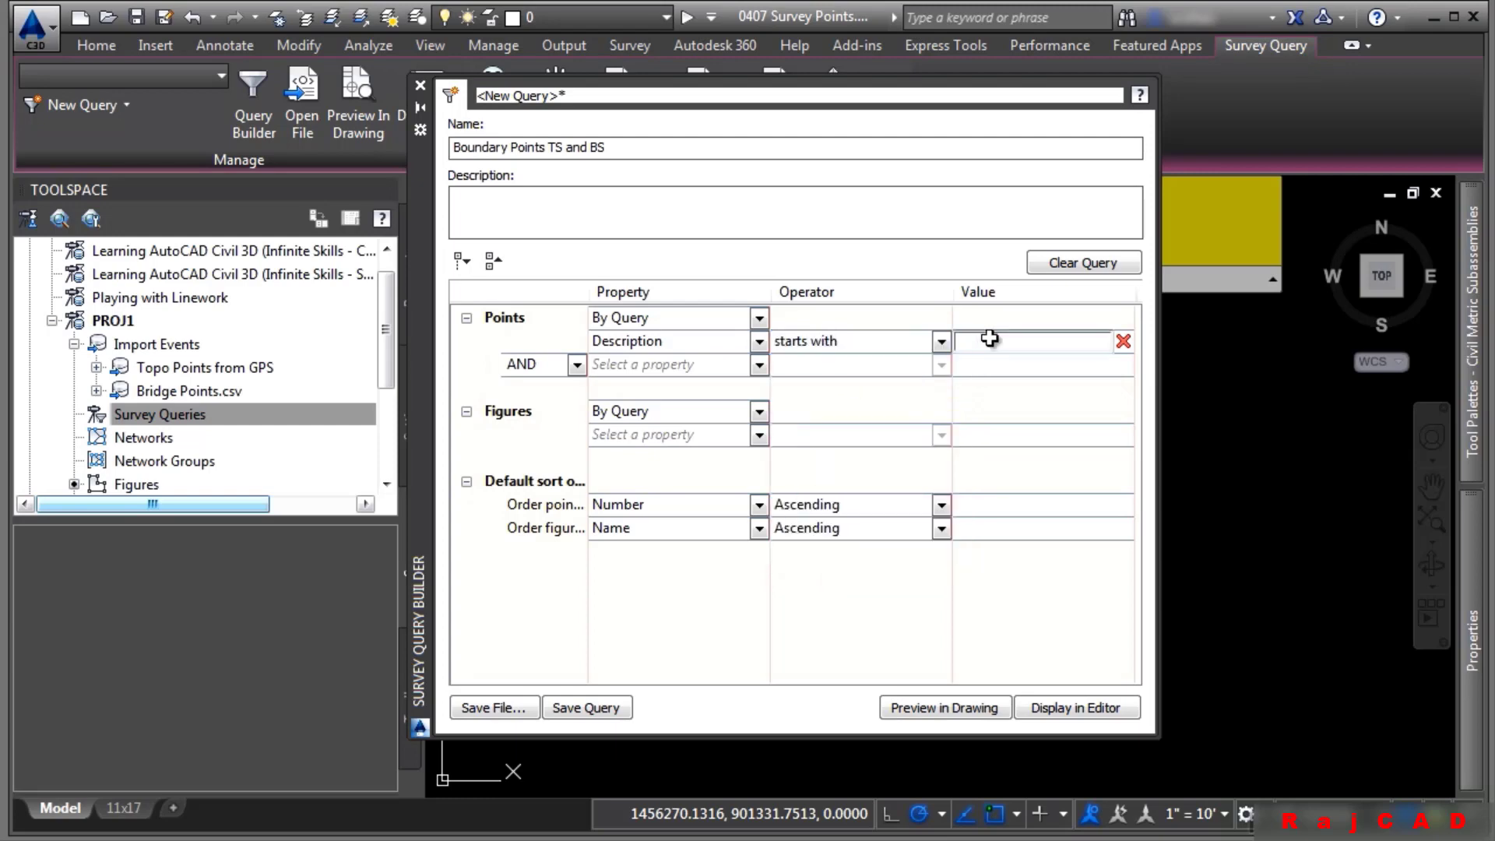
text(BNDY)
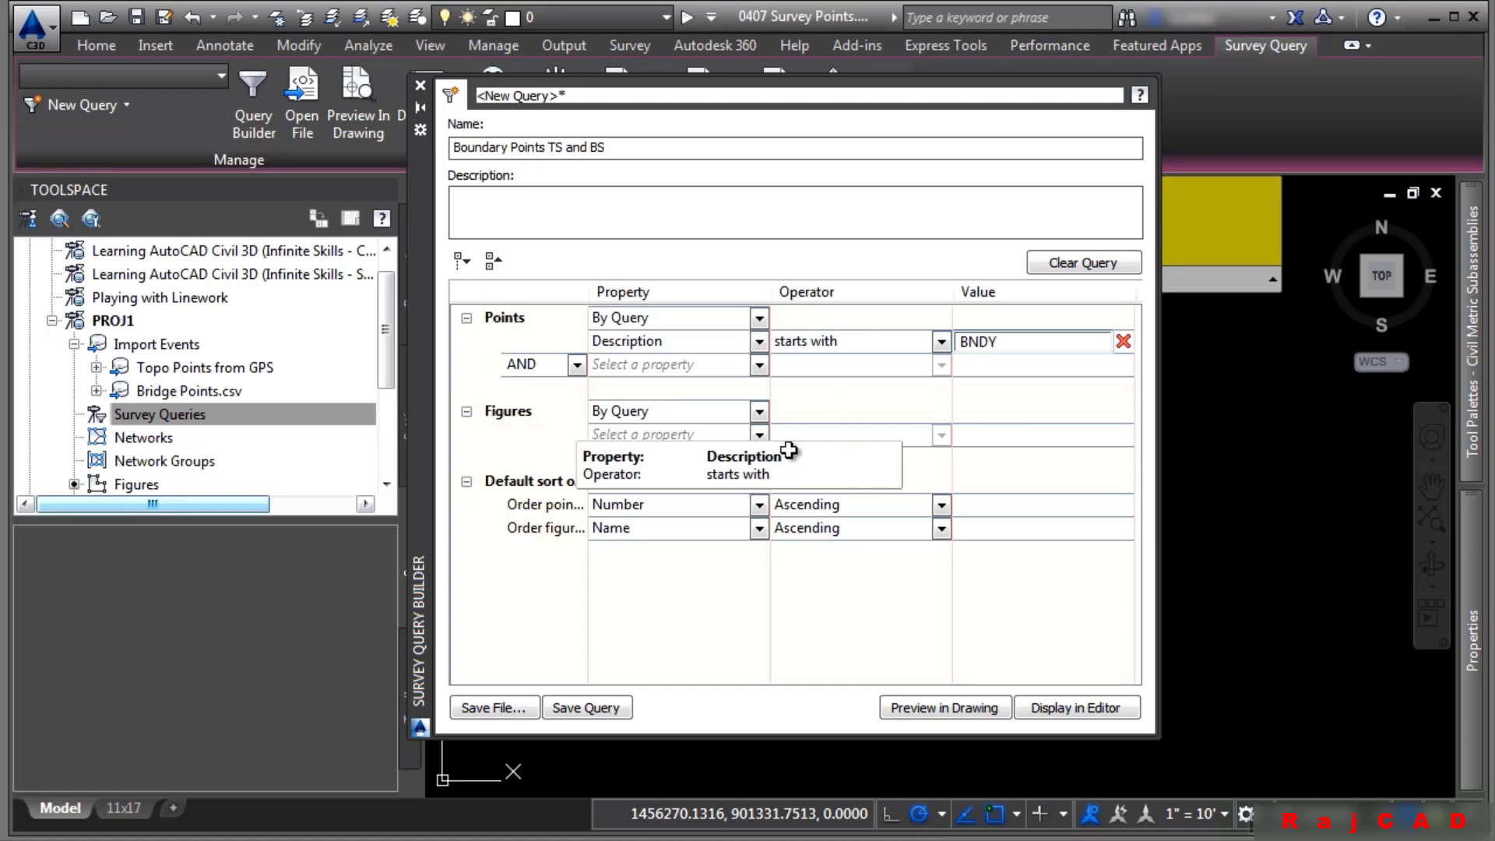
Add a figures criterion to the query: Name contains TS.
click(767, 433)
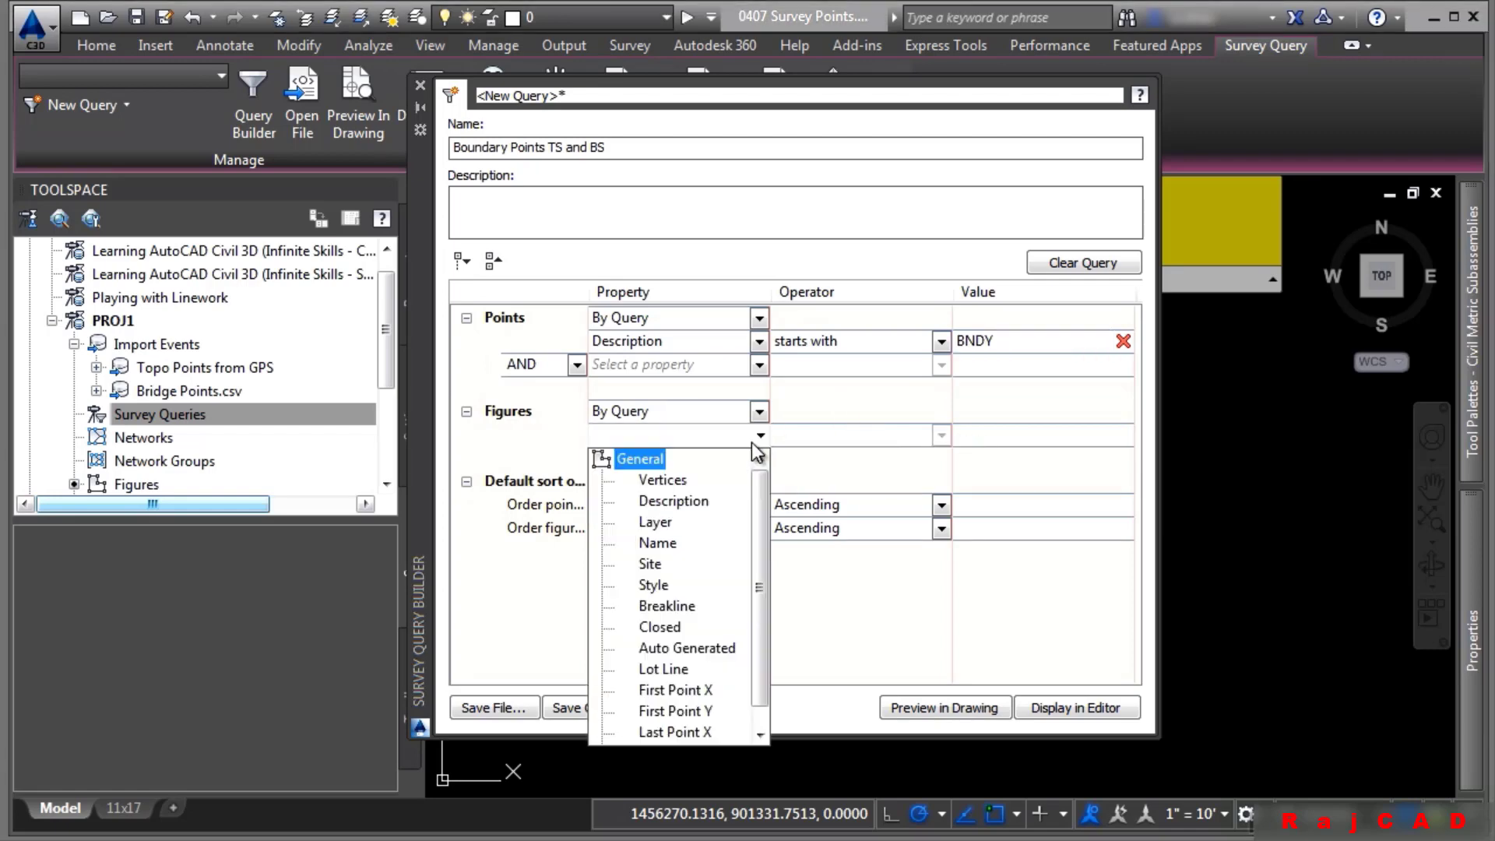
click(658, 543)
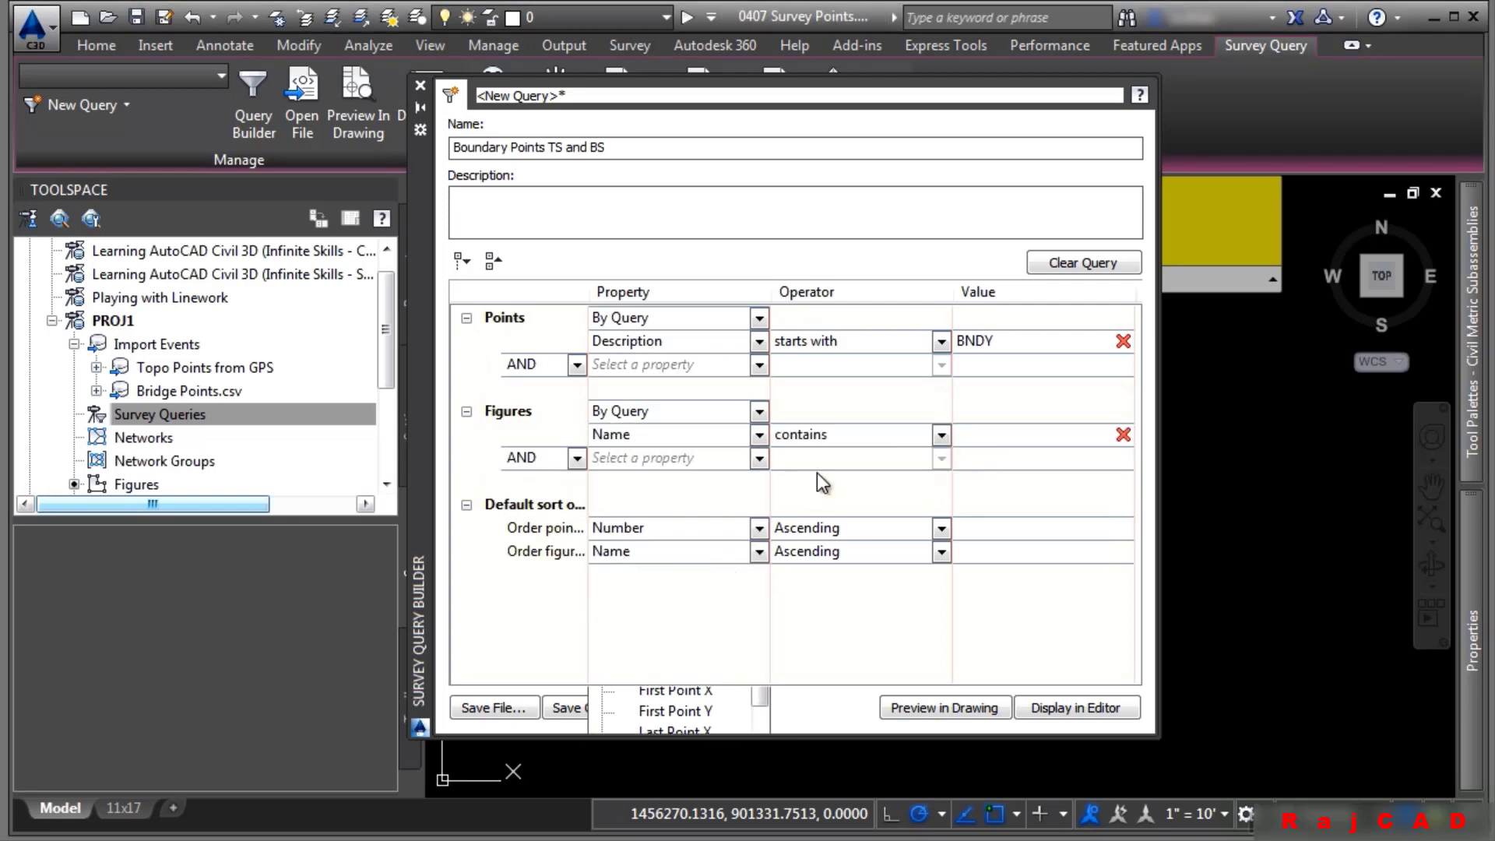
click(939, 433)
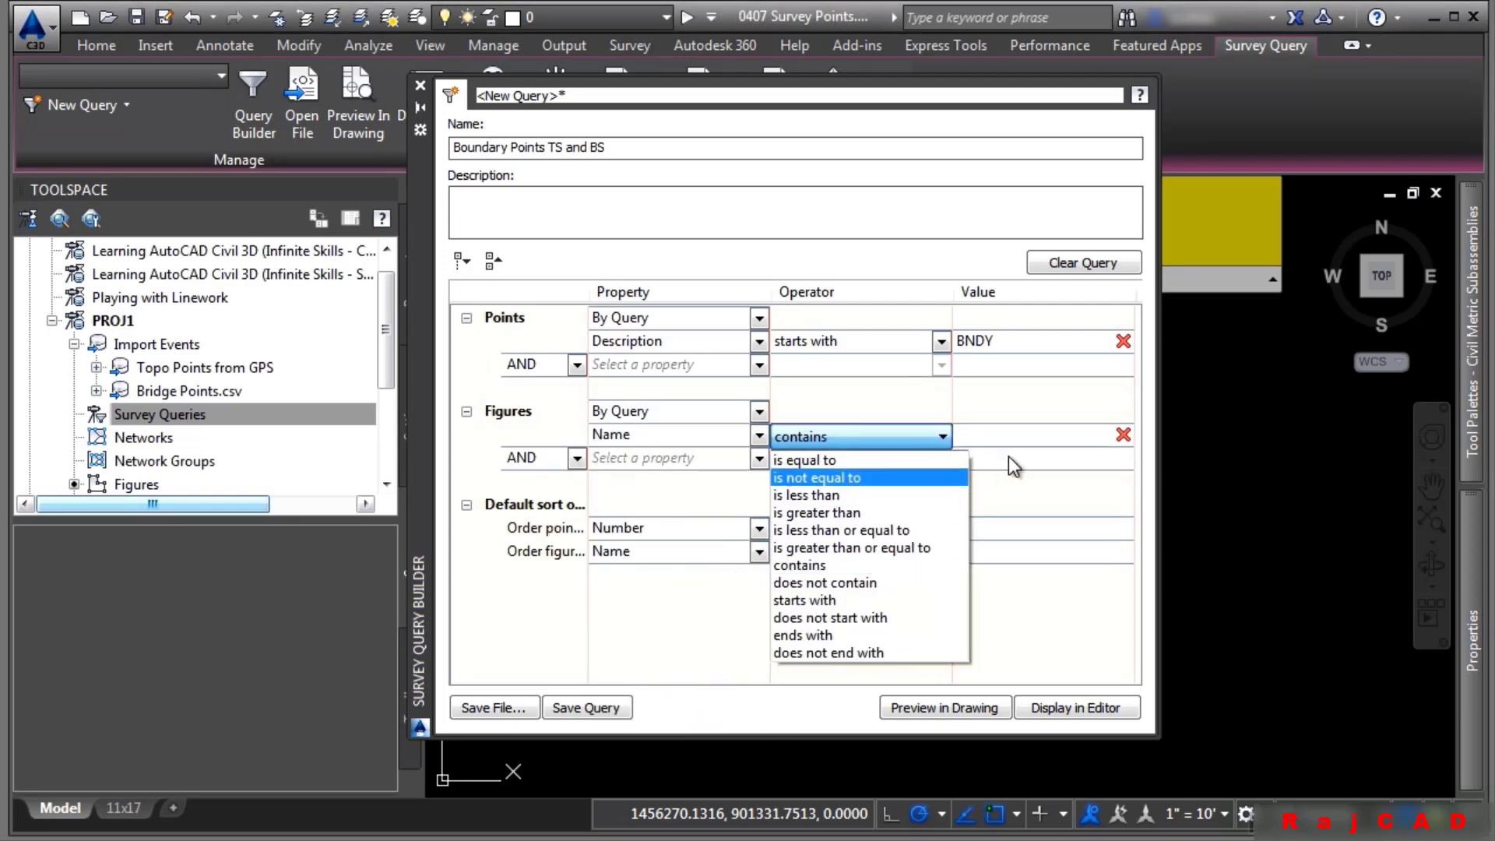
click(942, 436)
click(1032, 439)
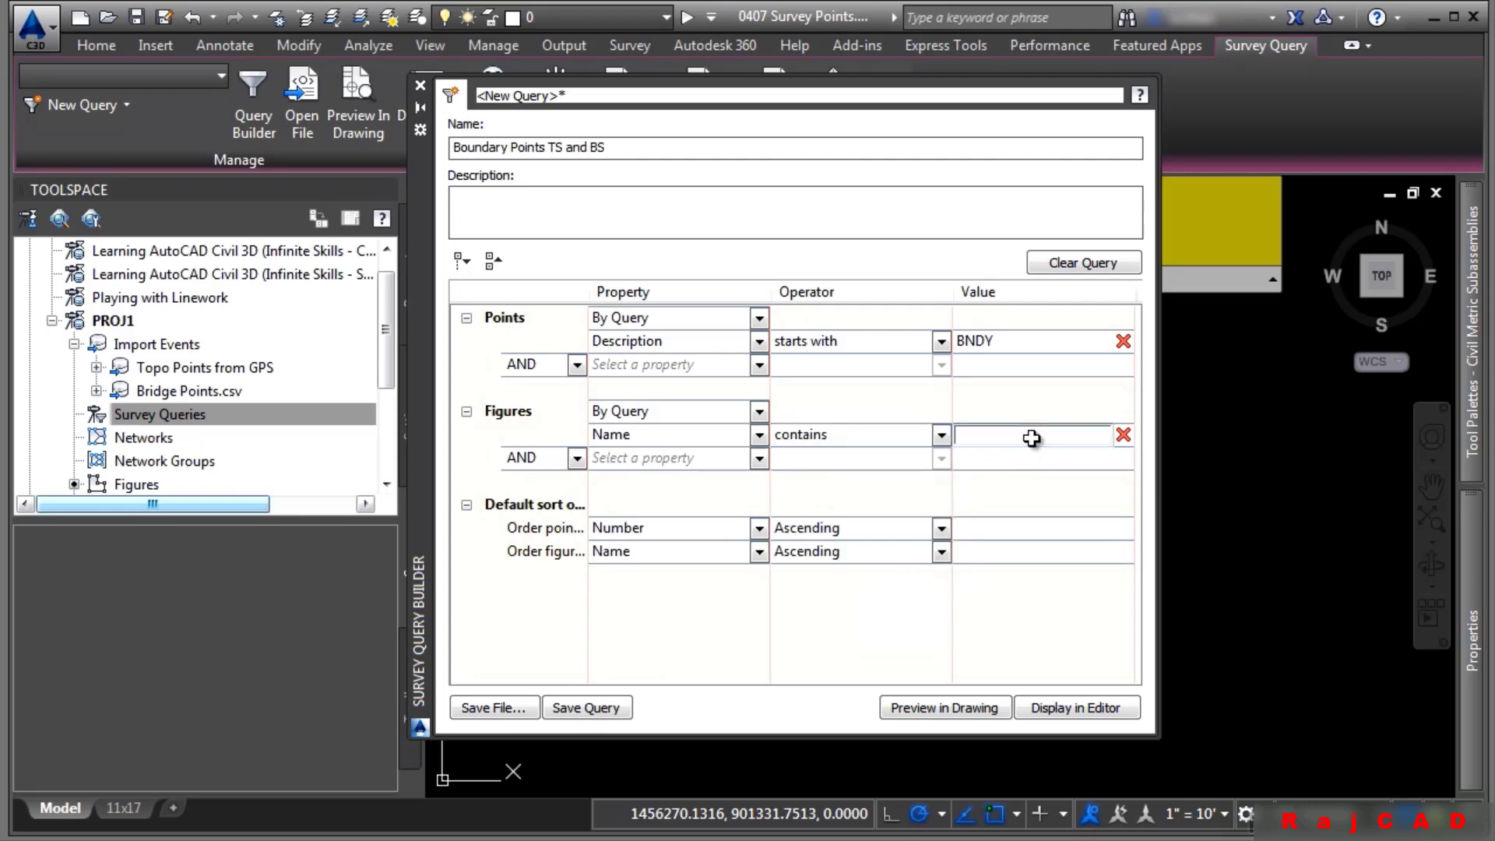
text(TS)
key(Return)
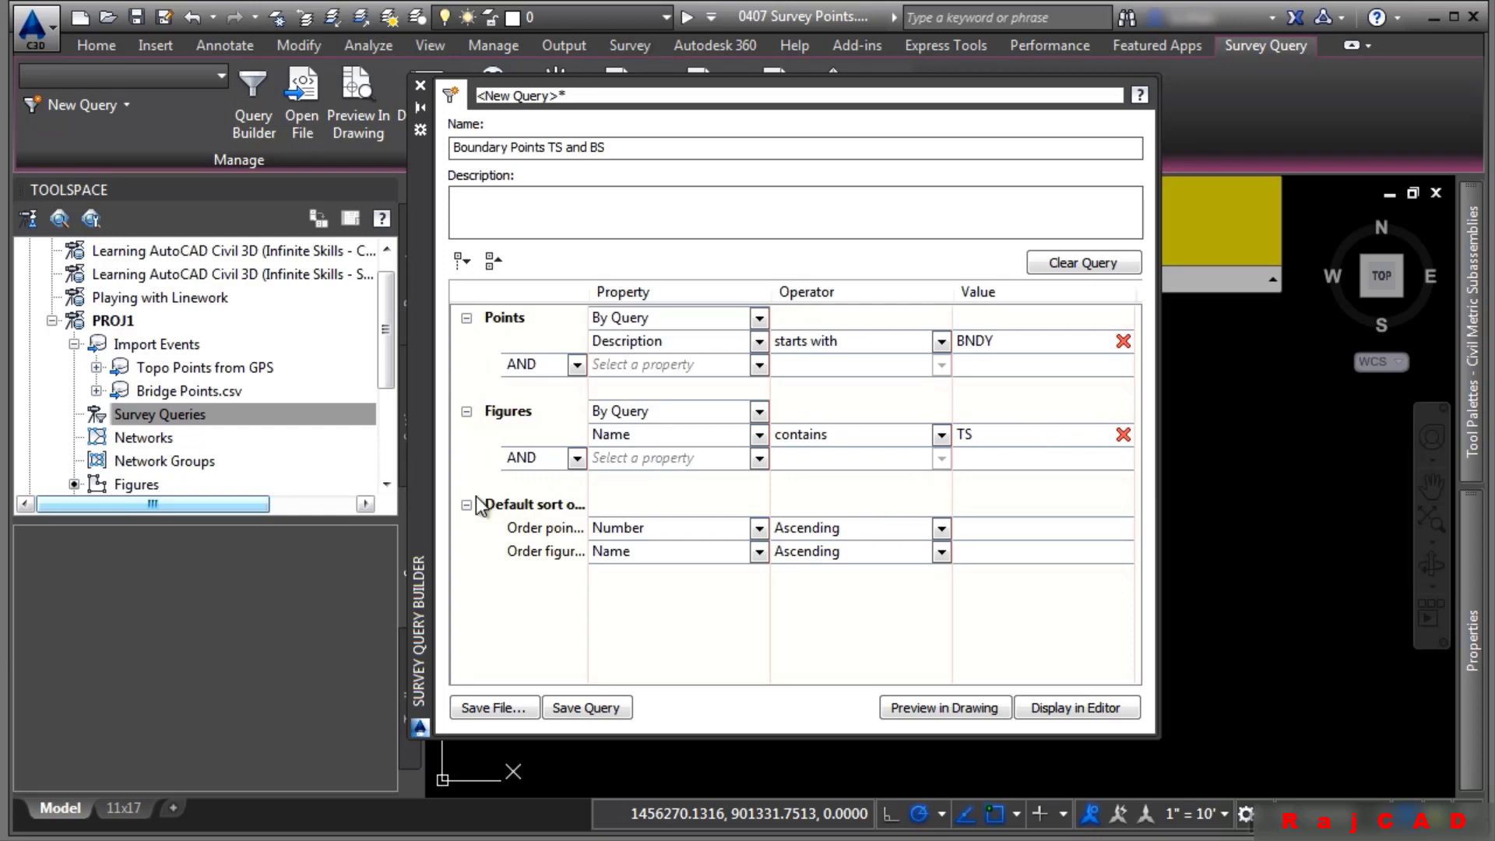
Add a second figures criterion joined with OR: Name contains BS.
click(578, 466)
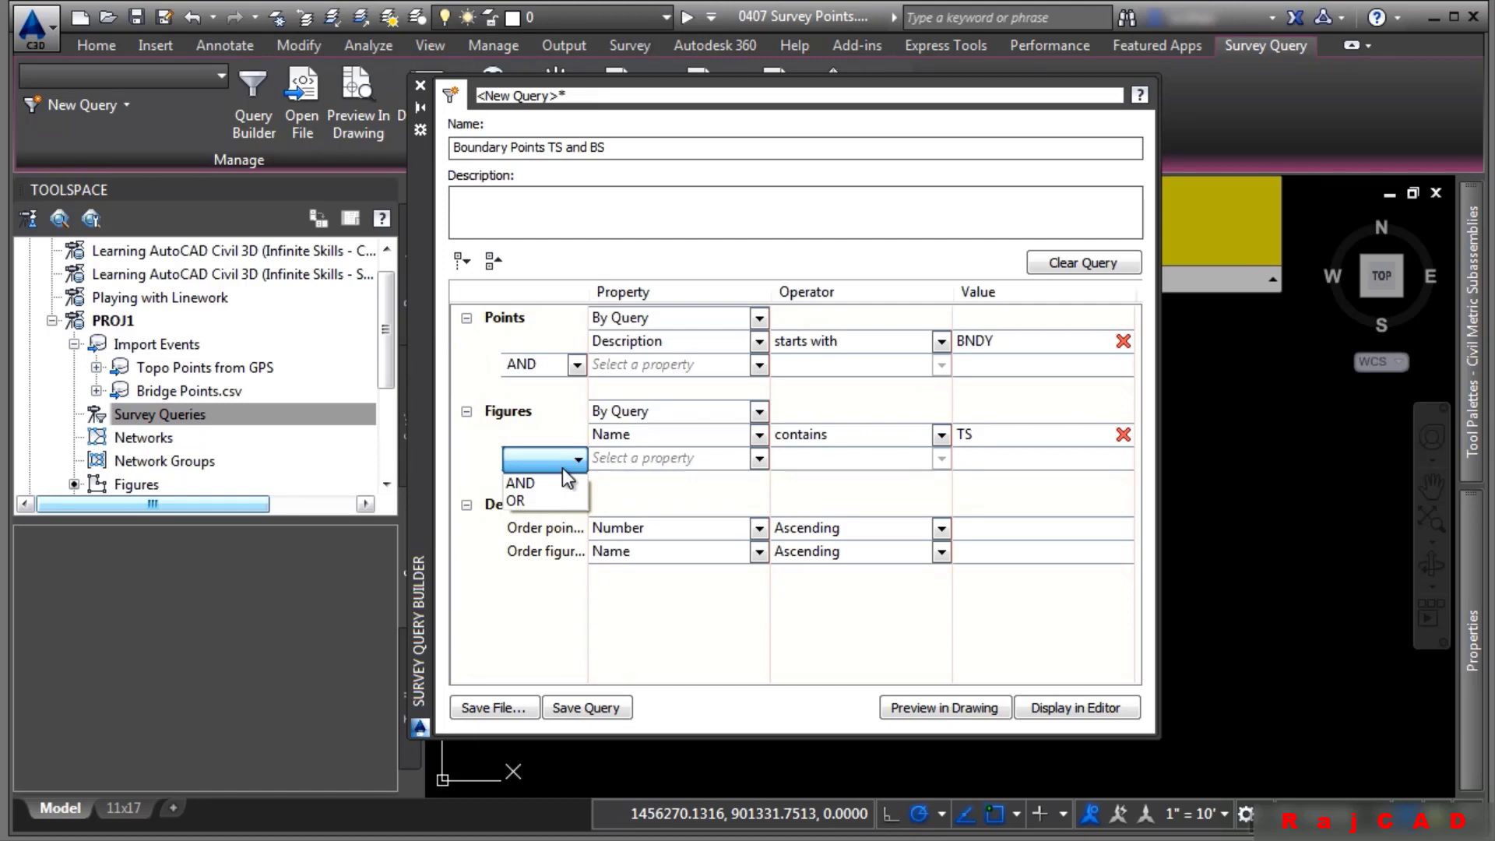
click(525, 499)
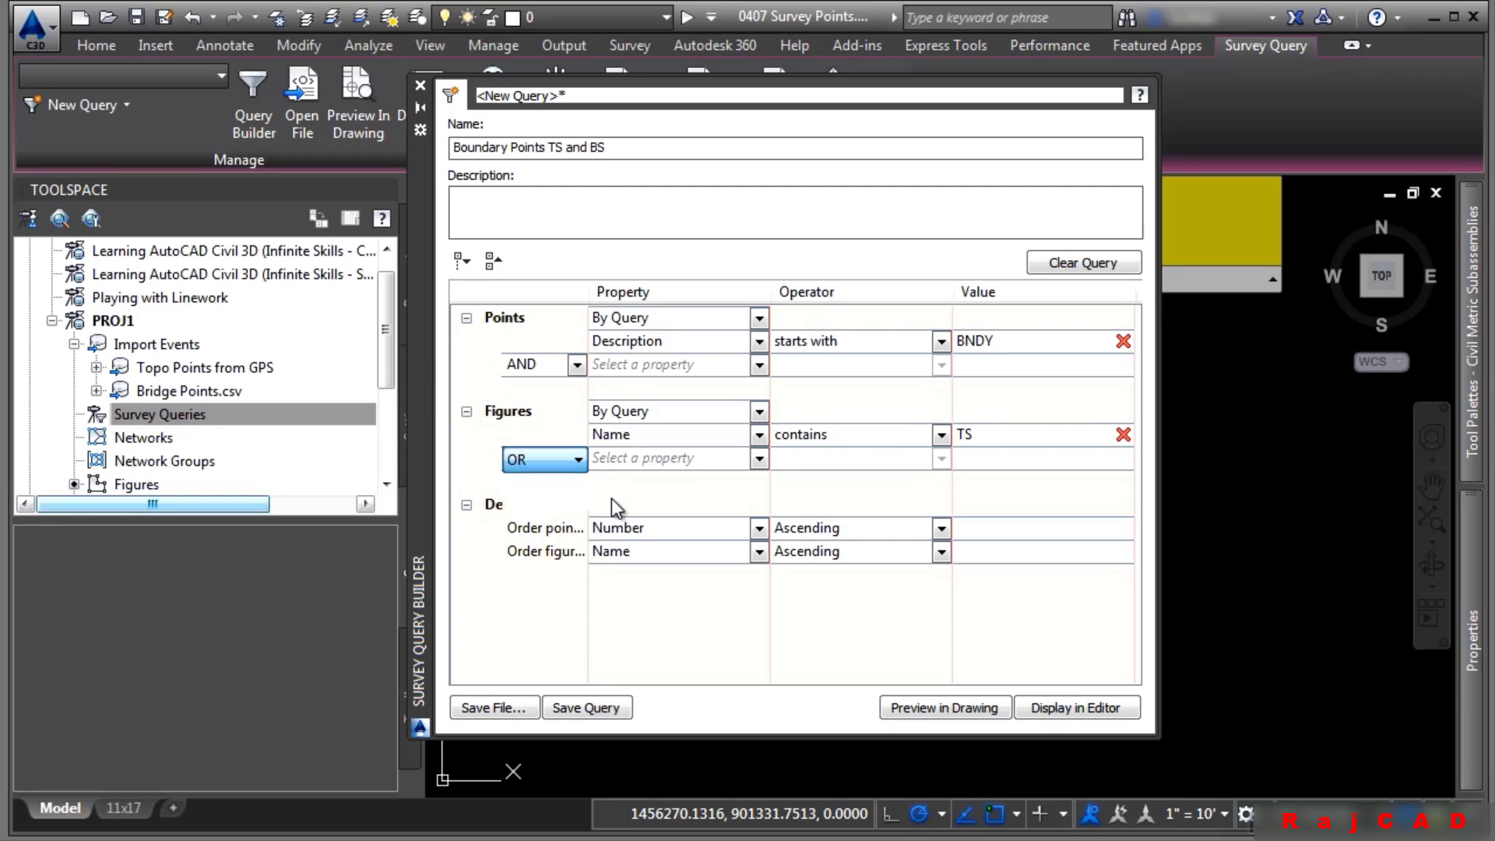
click(760, 459)
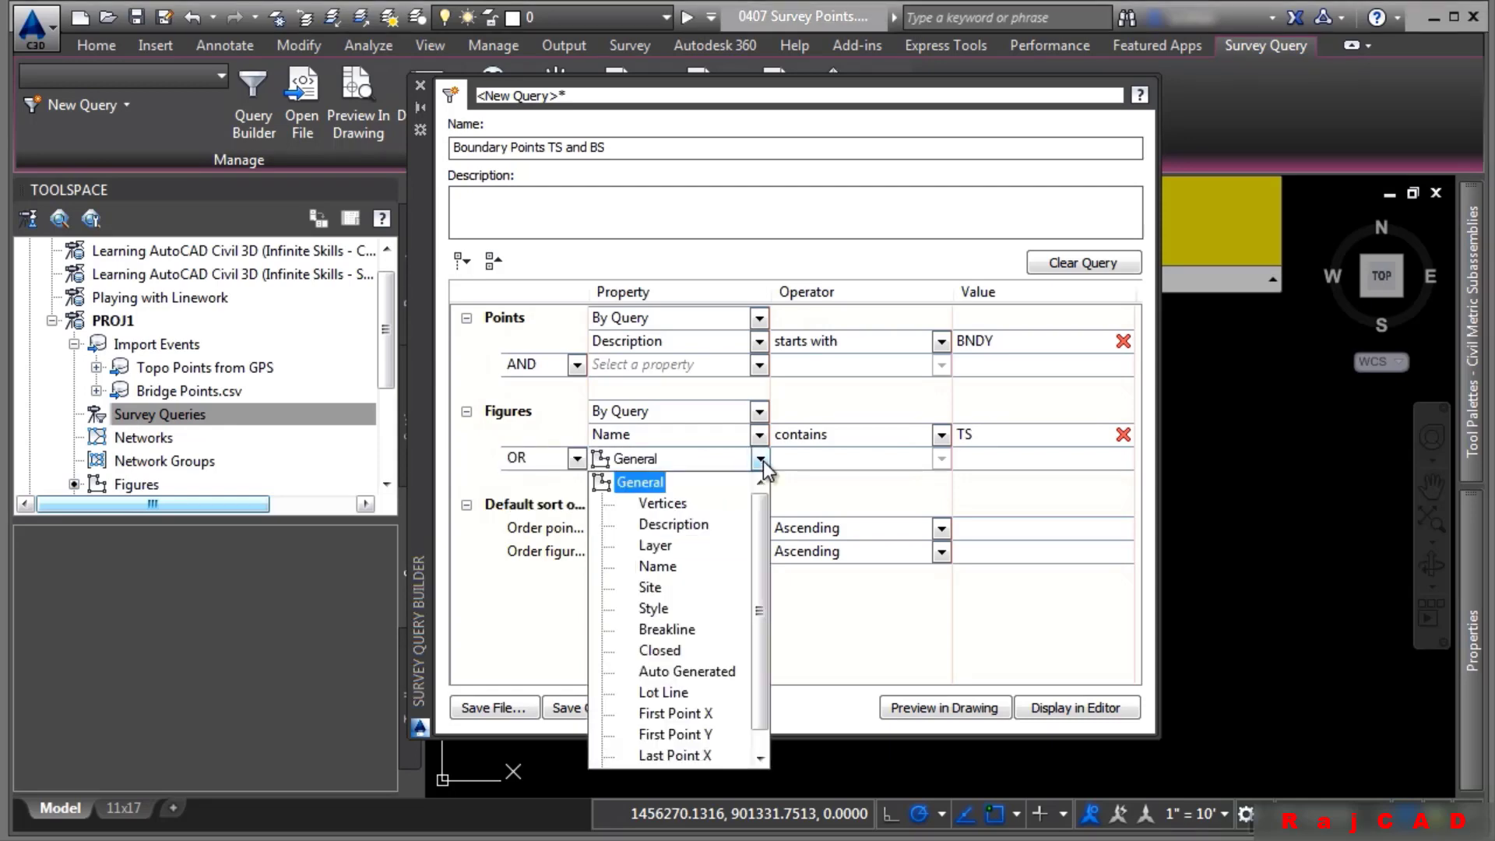
click(675, 568)
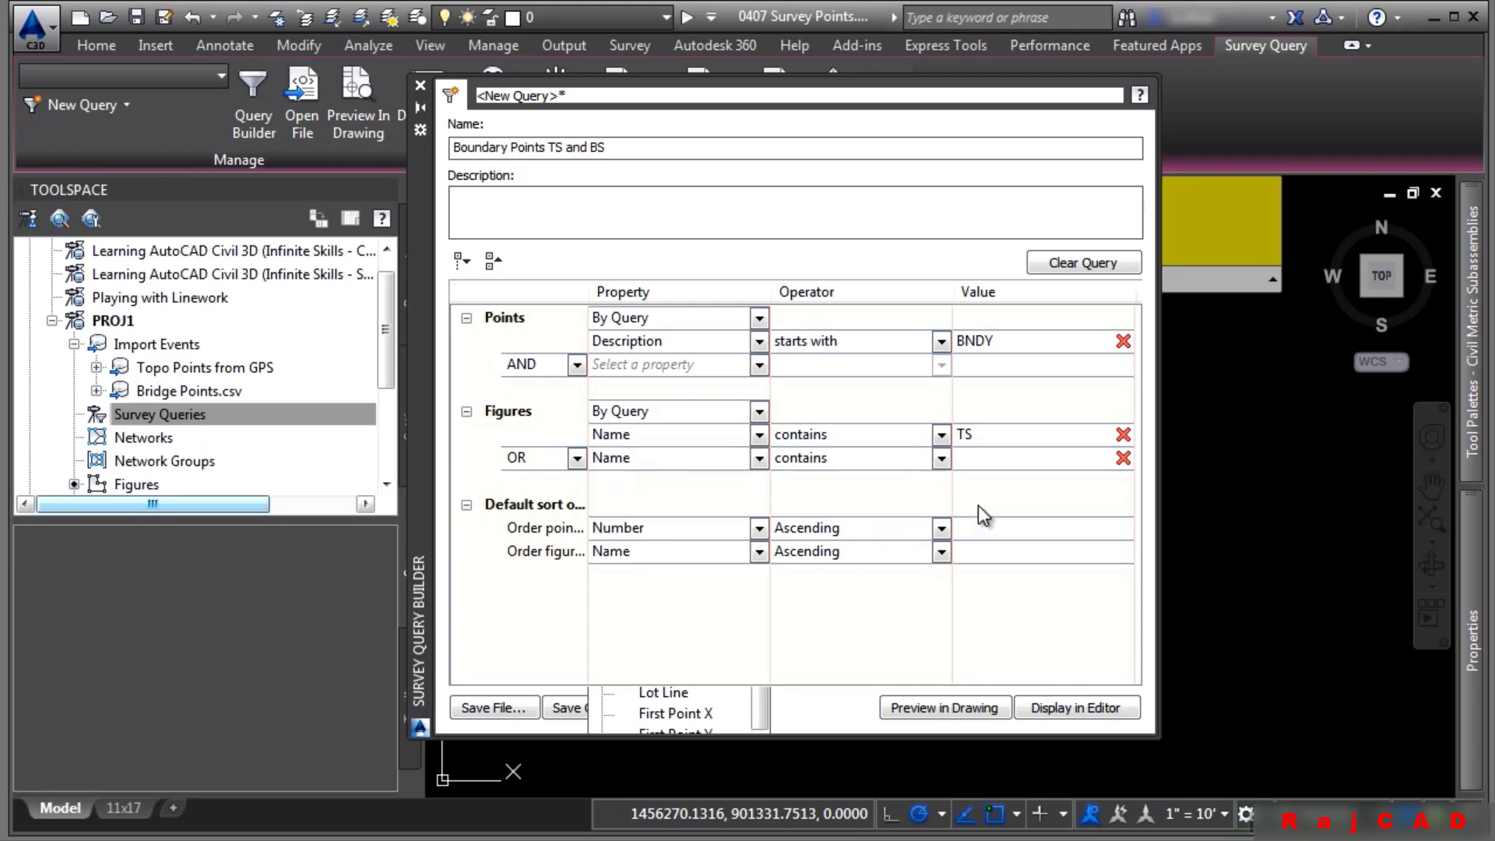
click(1022, 464)
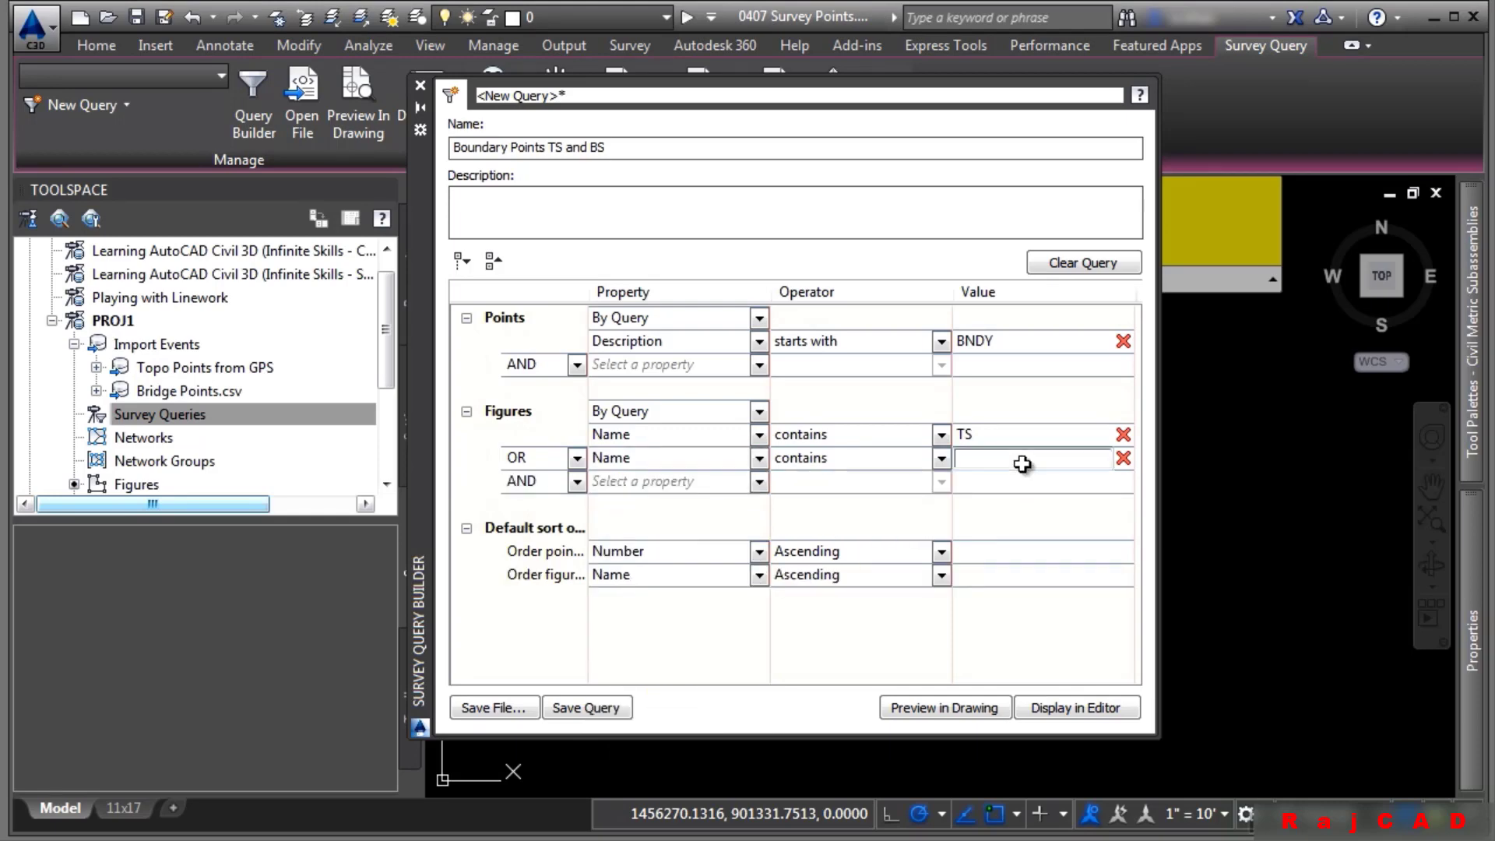
text(BS)
click(820, 504)
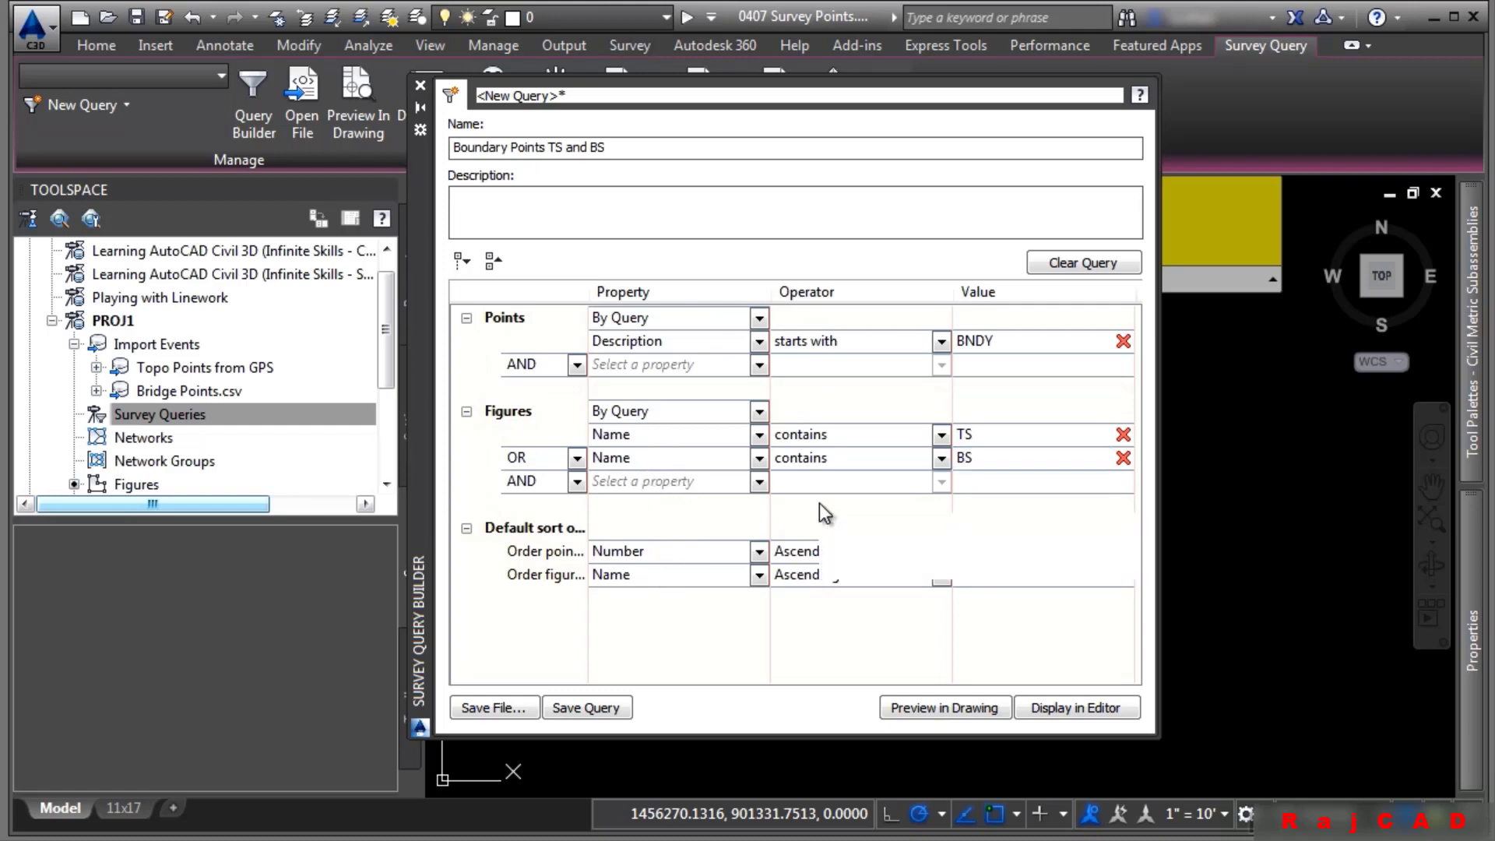
Auto-hide the query builder, preview the query's points and figures in the drawing, and dismiss the preview.
click(420, 107)
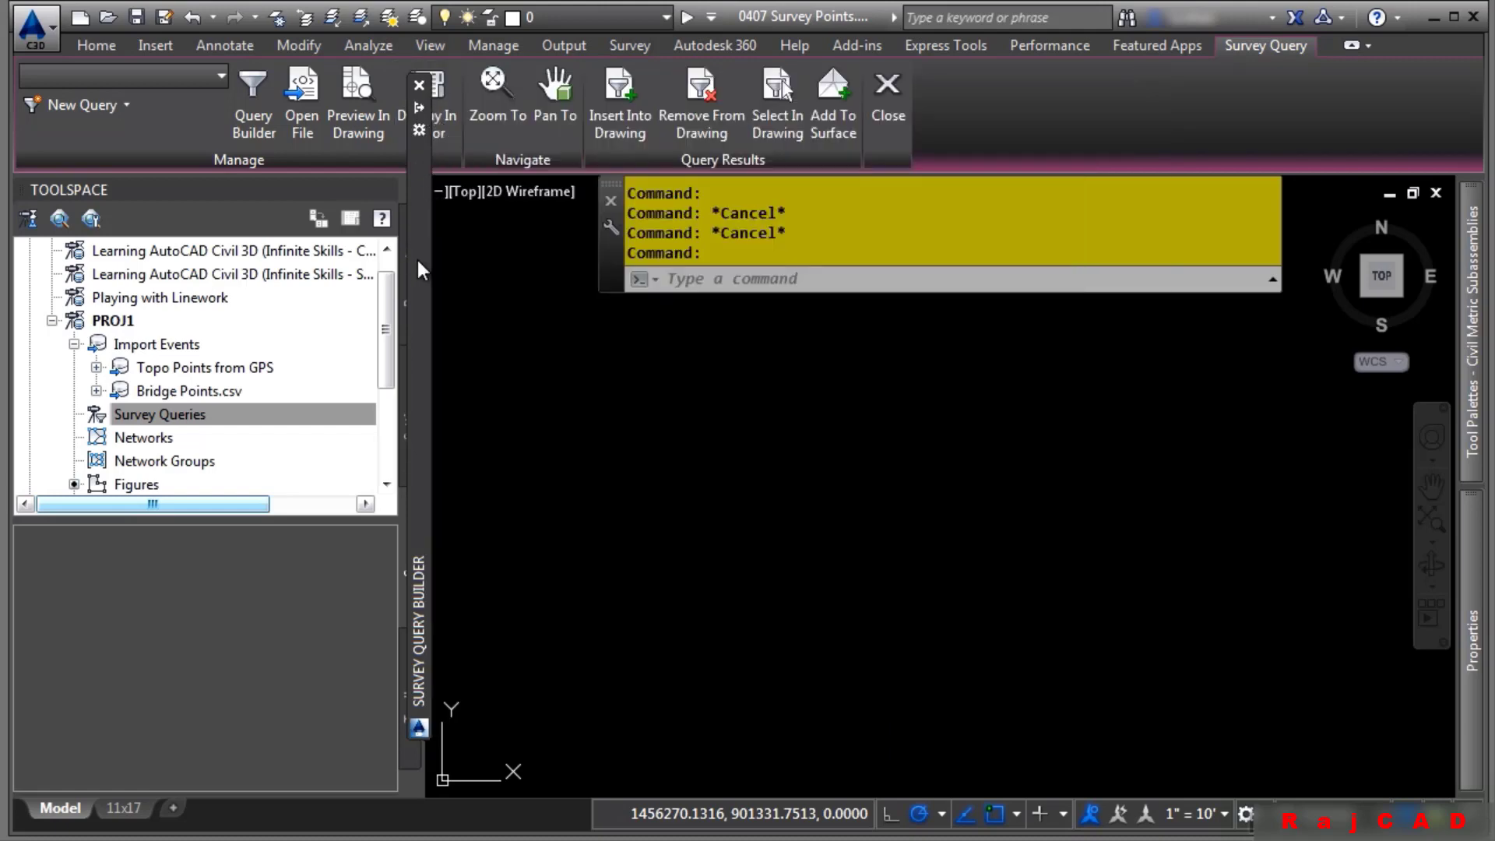
mouse_move(422, 269)
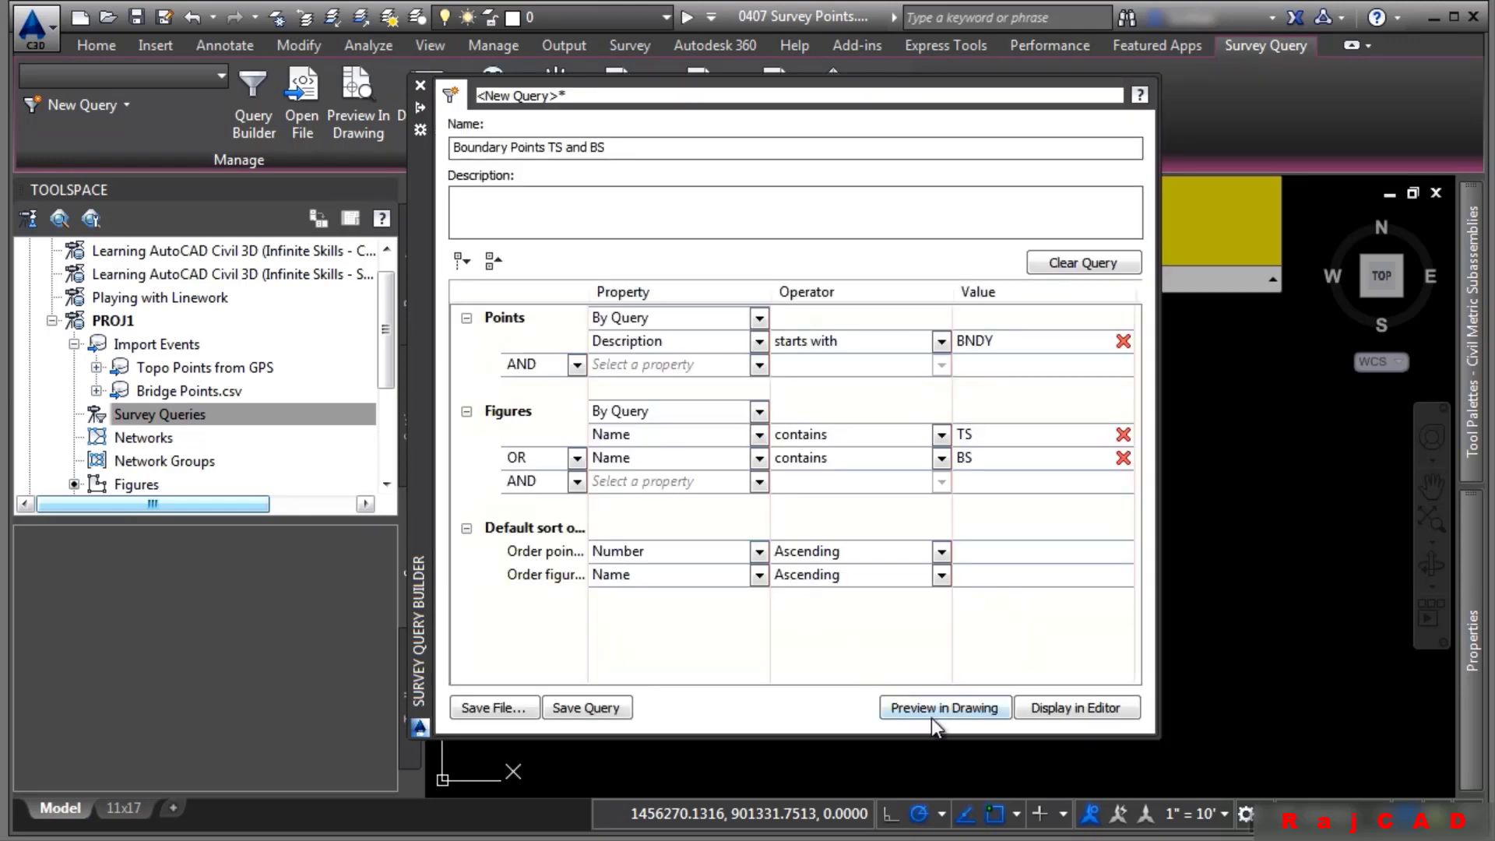
click(965, 705)
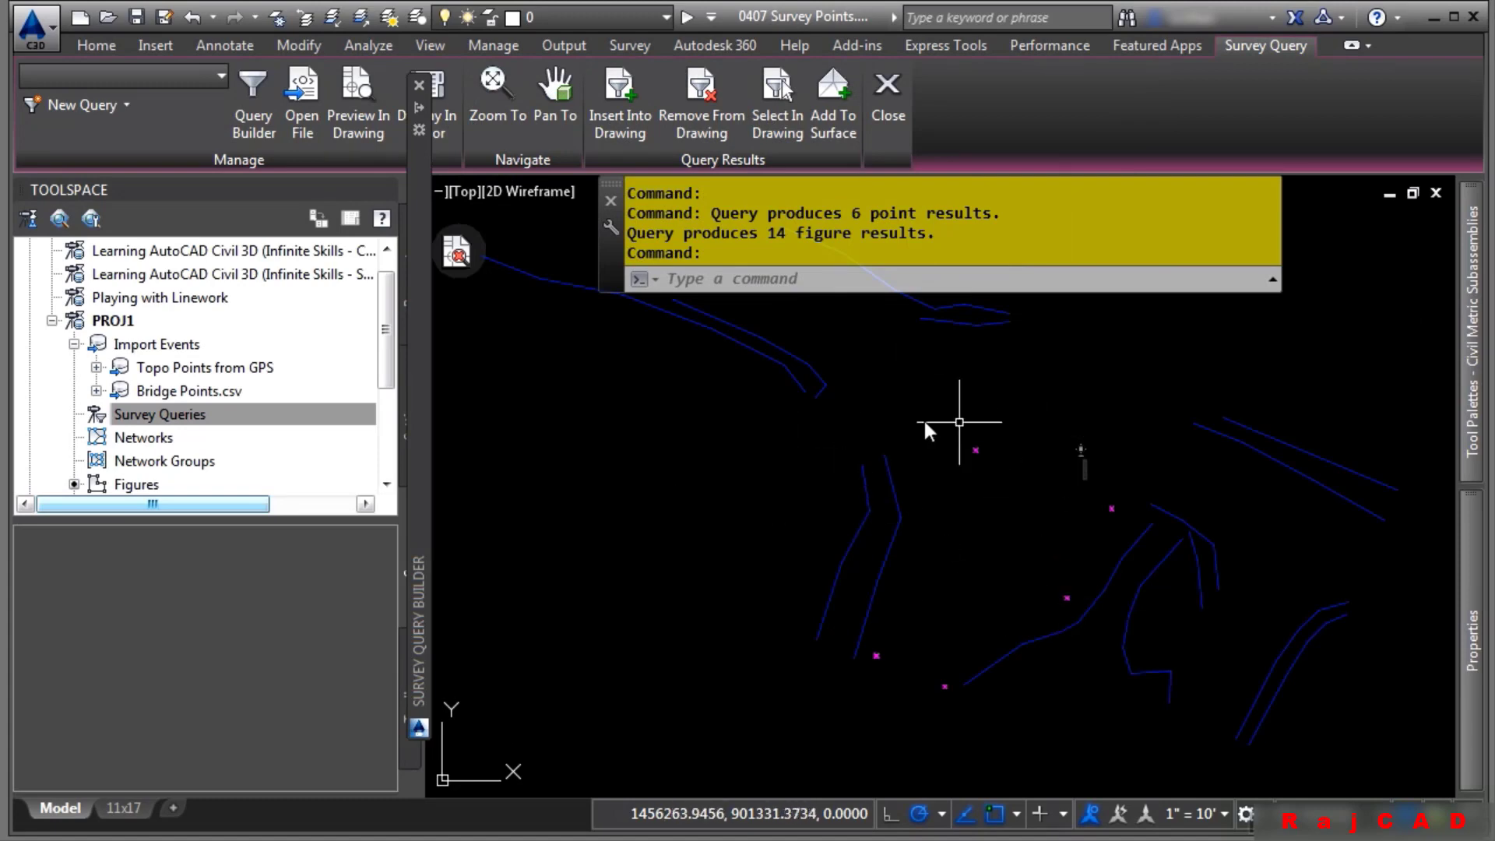
click(1085, 402)
click(732, 602)
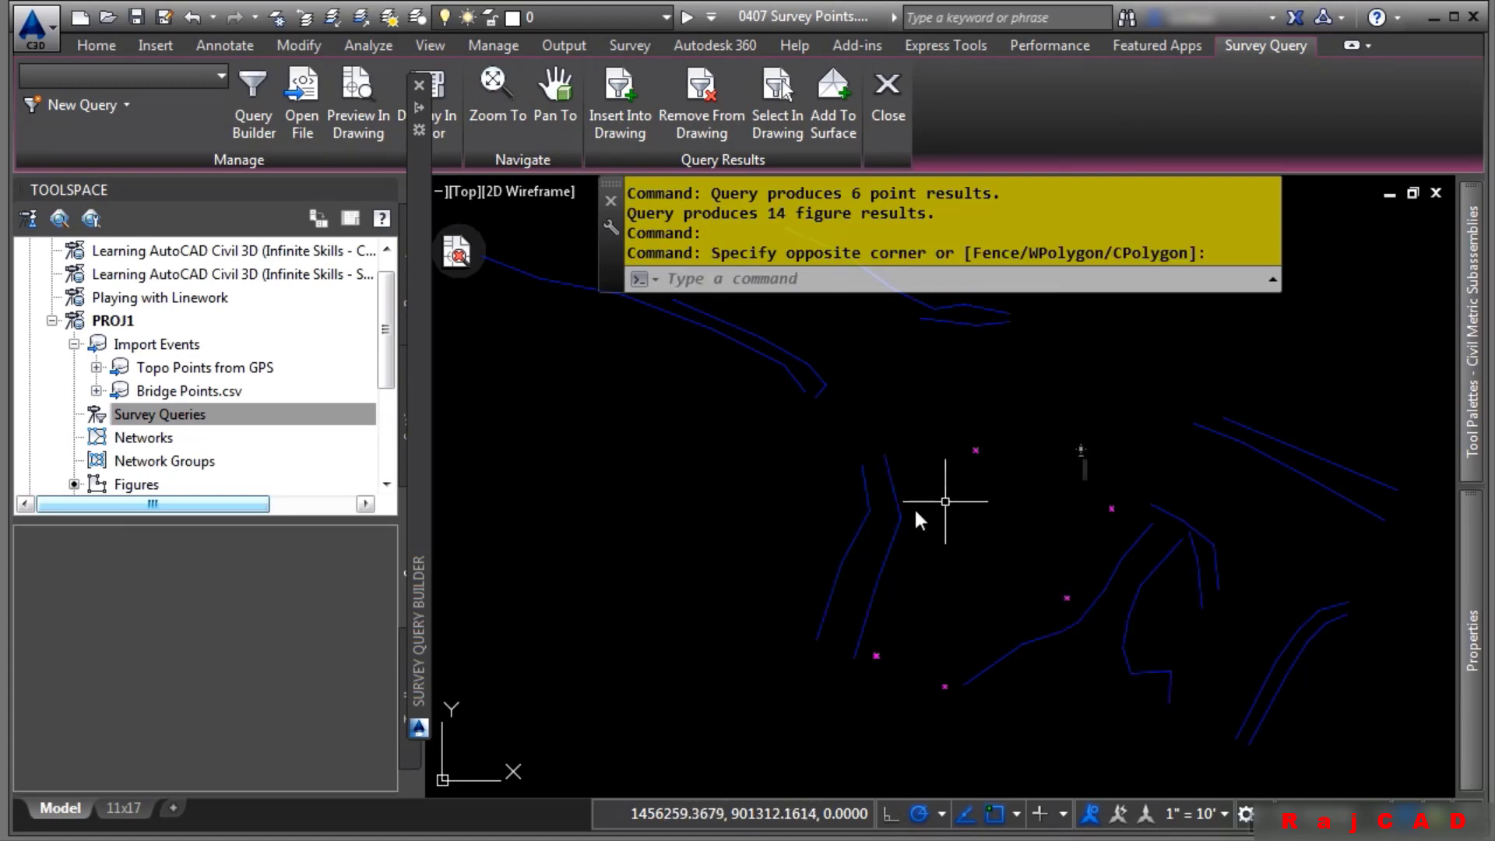
scroll(1035, 451, up, 2)
scroll(942, 422, down, 2)
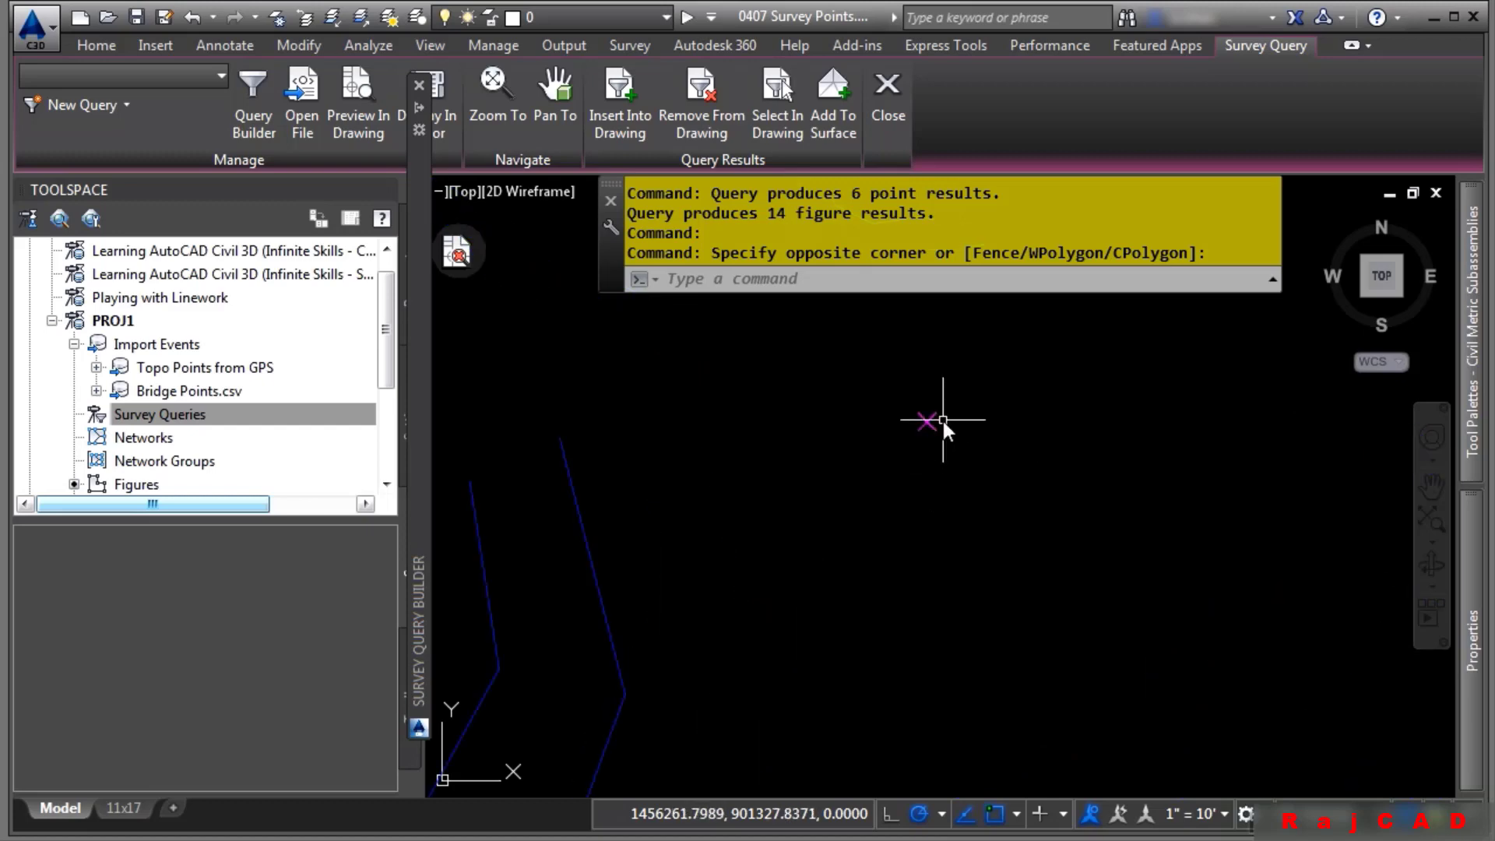
scroll(939, 421, down, 2)
middle_drag(939, 421, 940, 573)
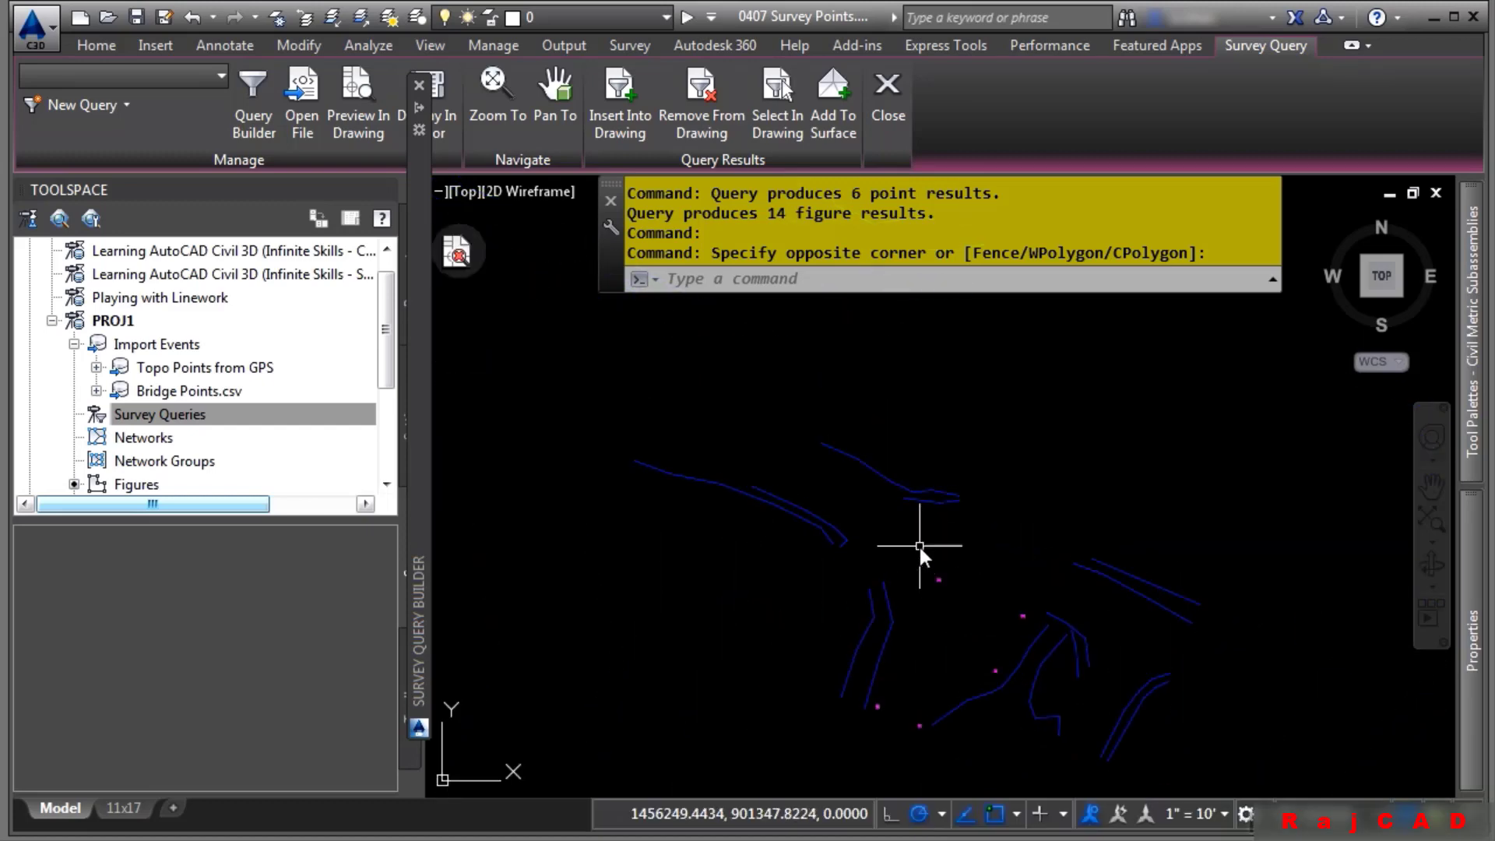
click(471, 251)
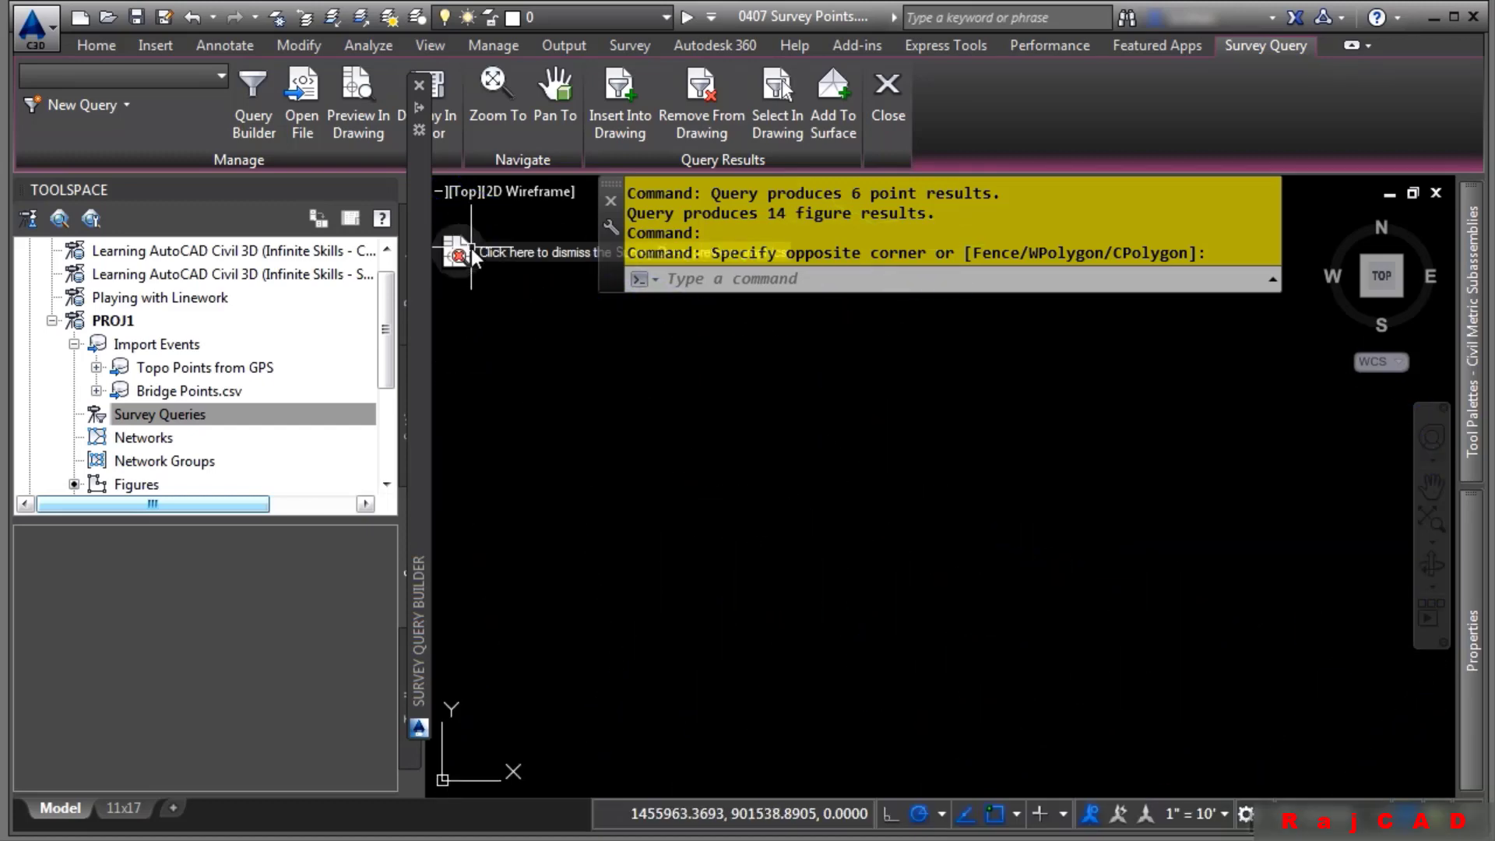
Save the Boundary Points TS and BS query to the project and close the query builder.
mouse_move(426, 615)
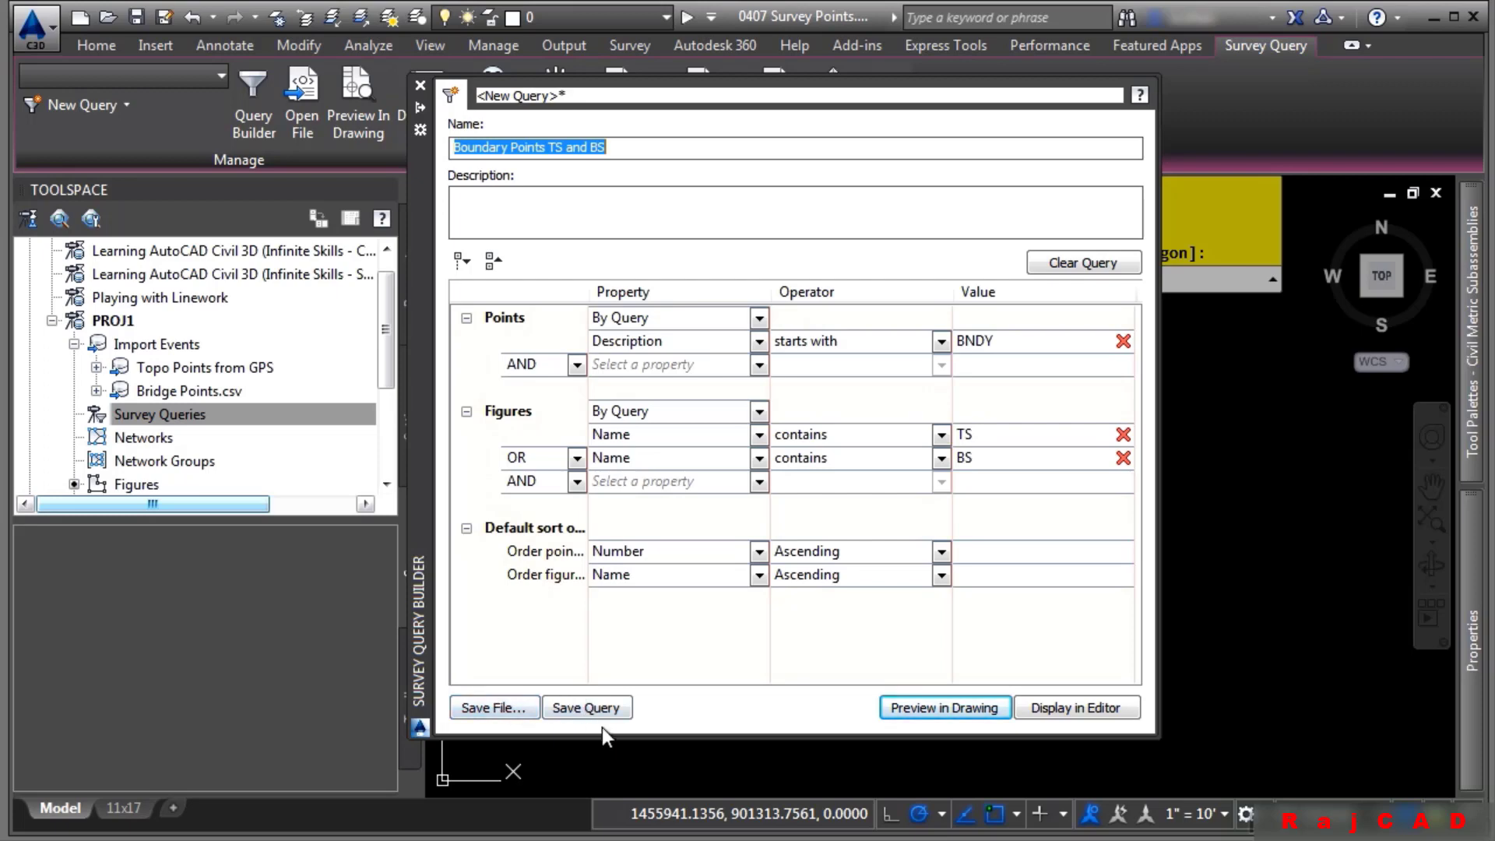
click(586, 708)
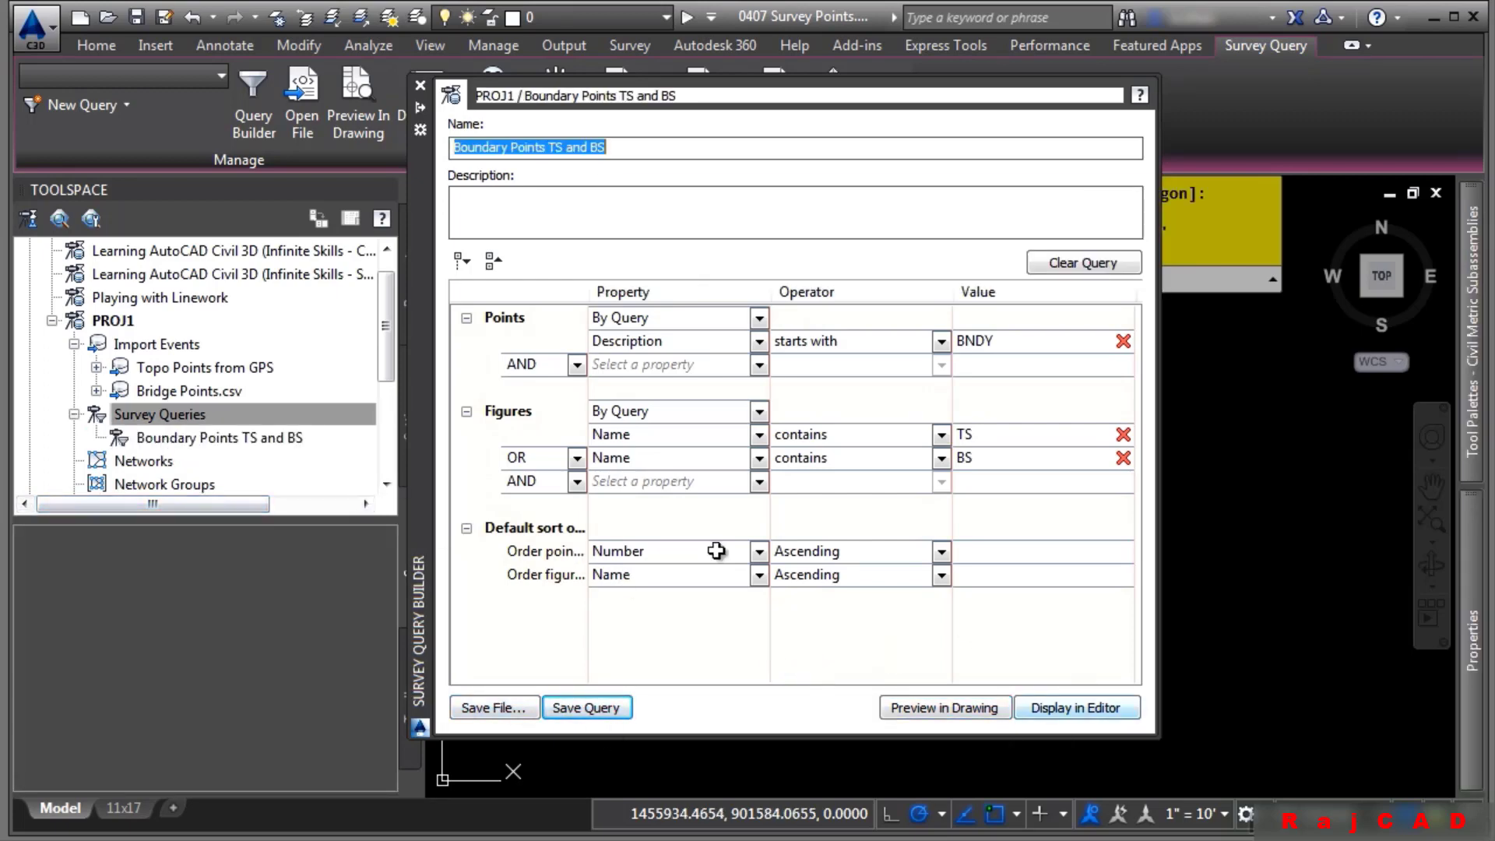
click(420, 86)
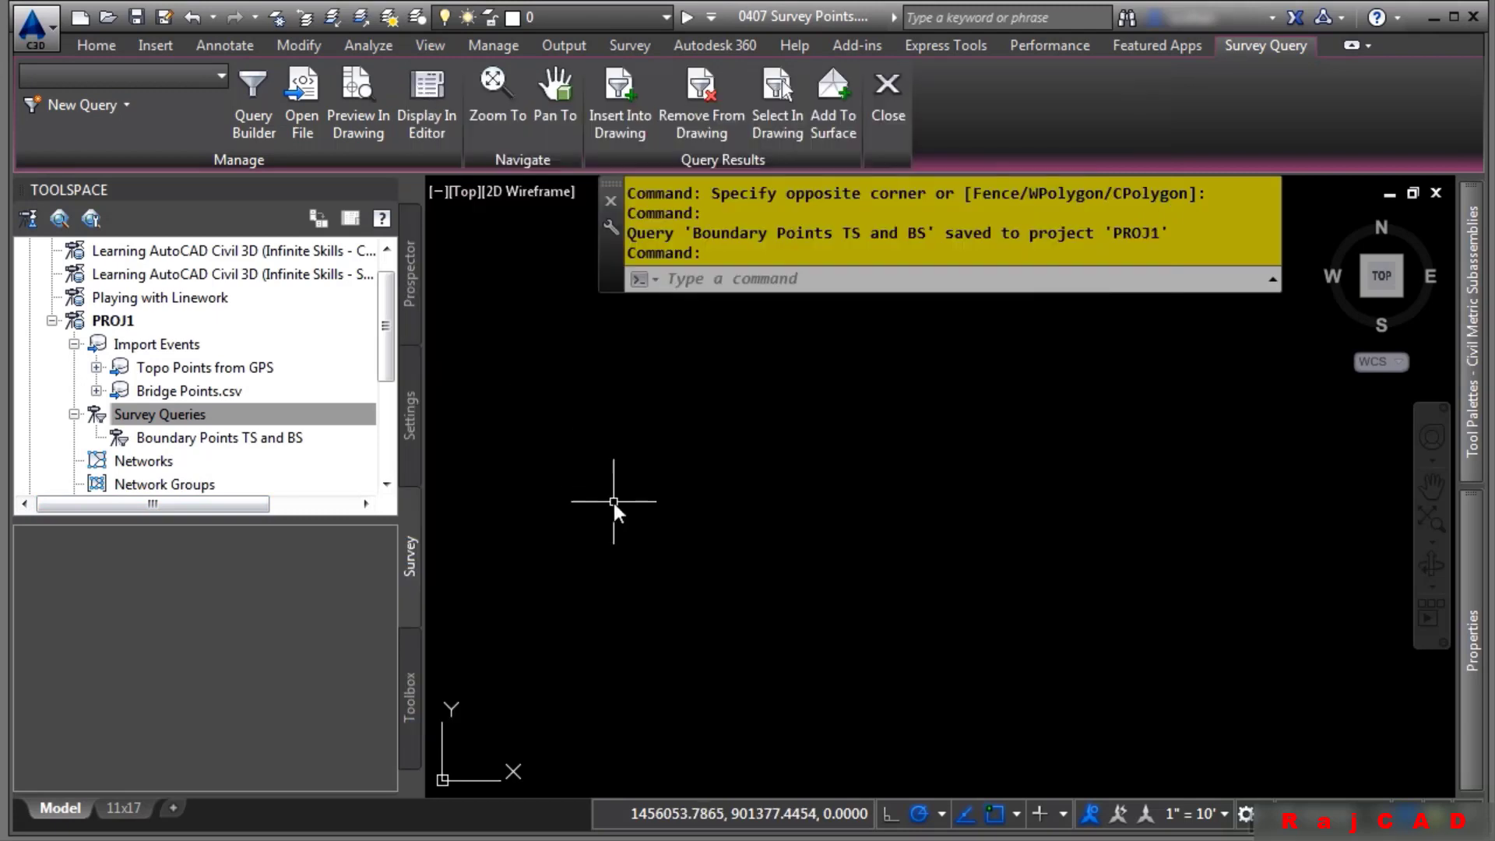
Make Boundary Points TS and BS the current query and insert its results into the drawing.
click(212, 85)
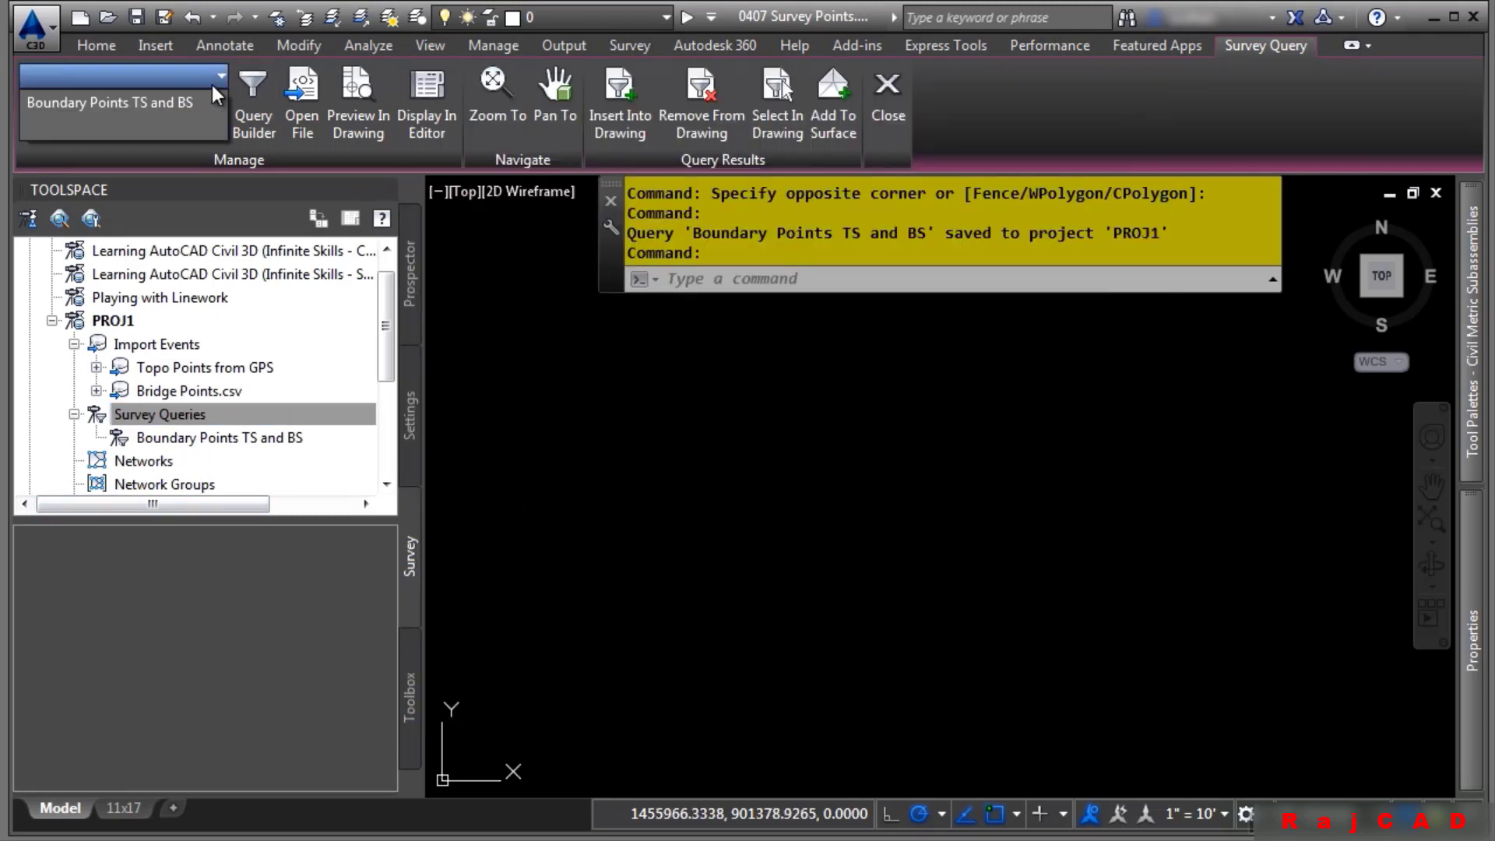
click(142, 110)
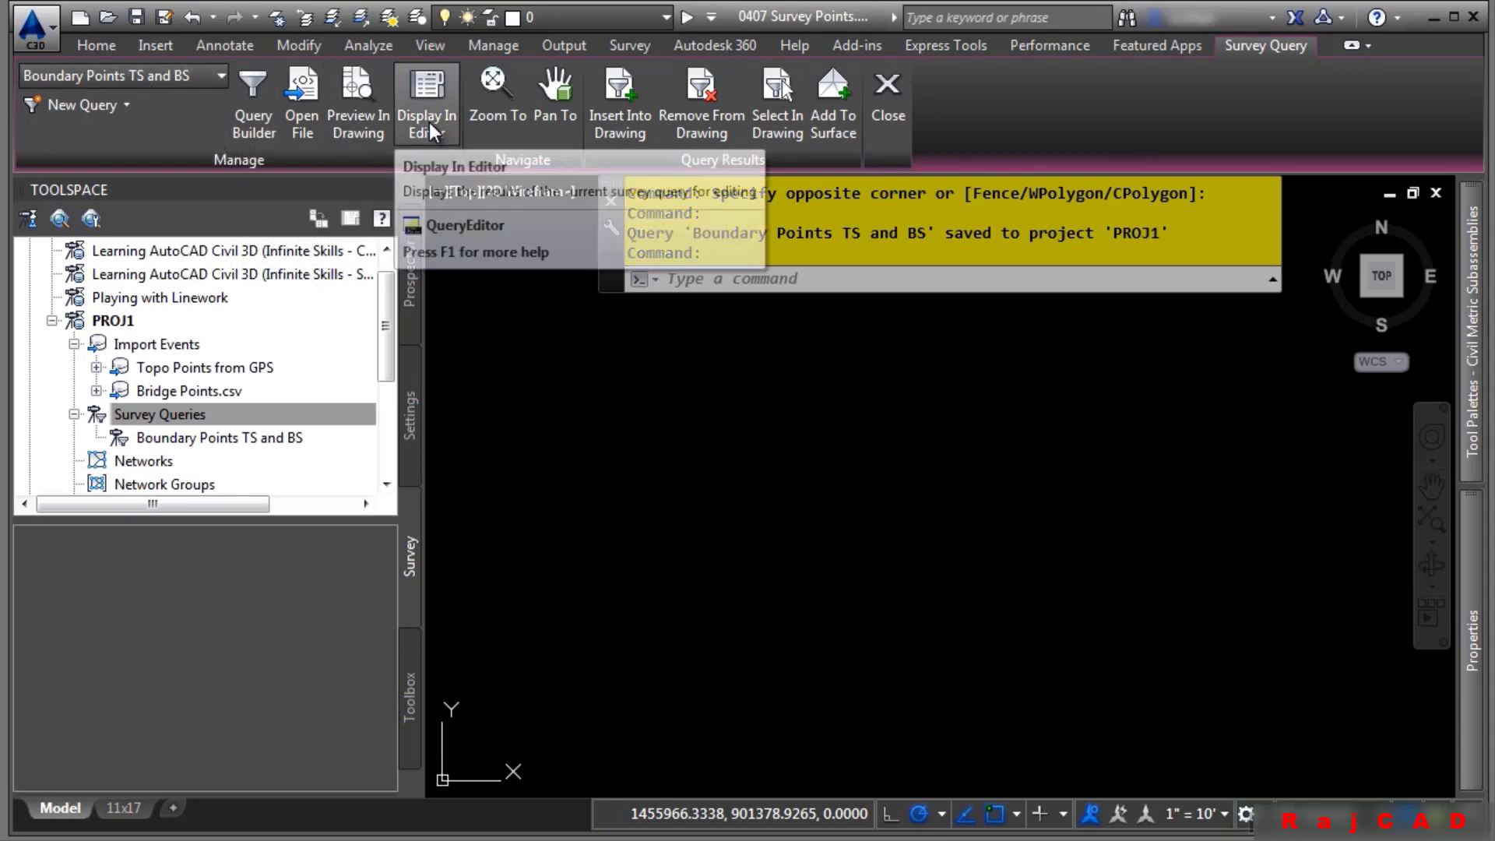
click(647, 115)
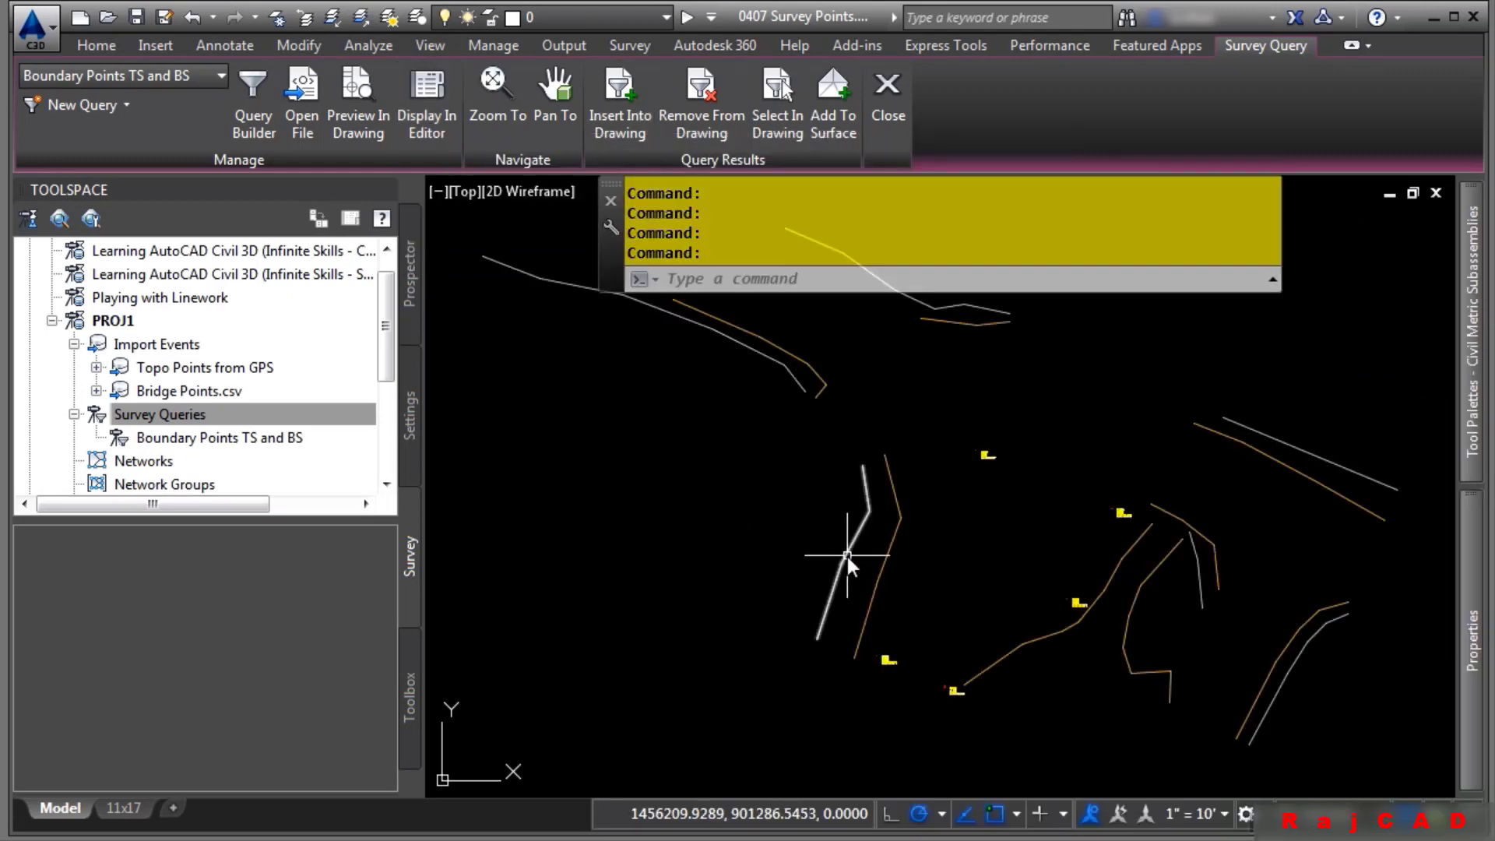
scroll(986, 452, up, 10)
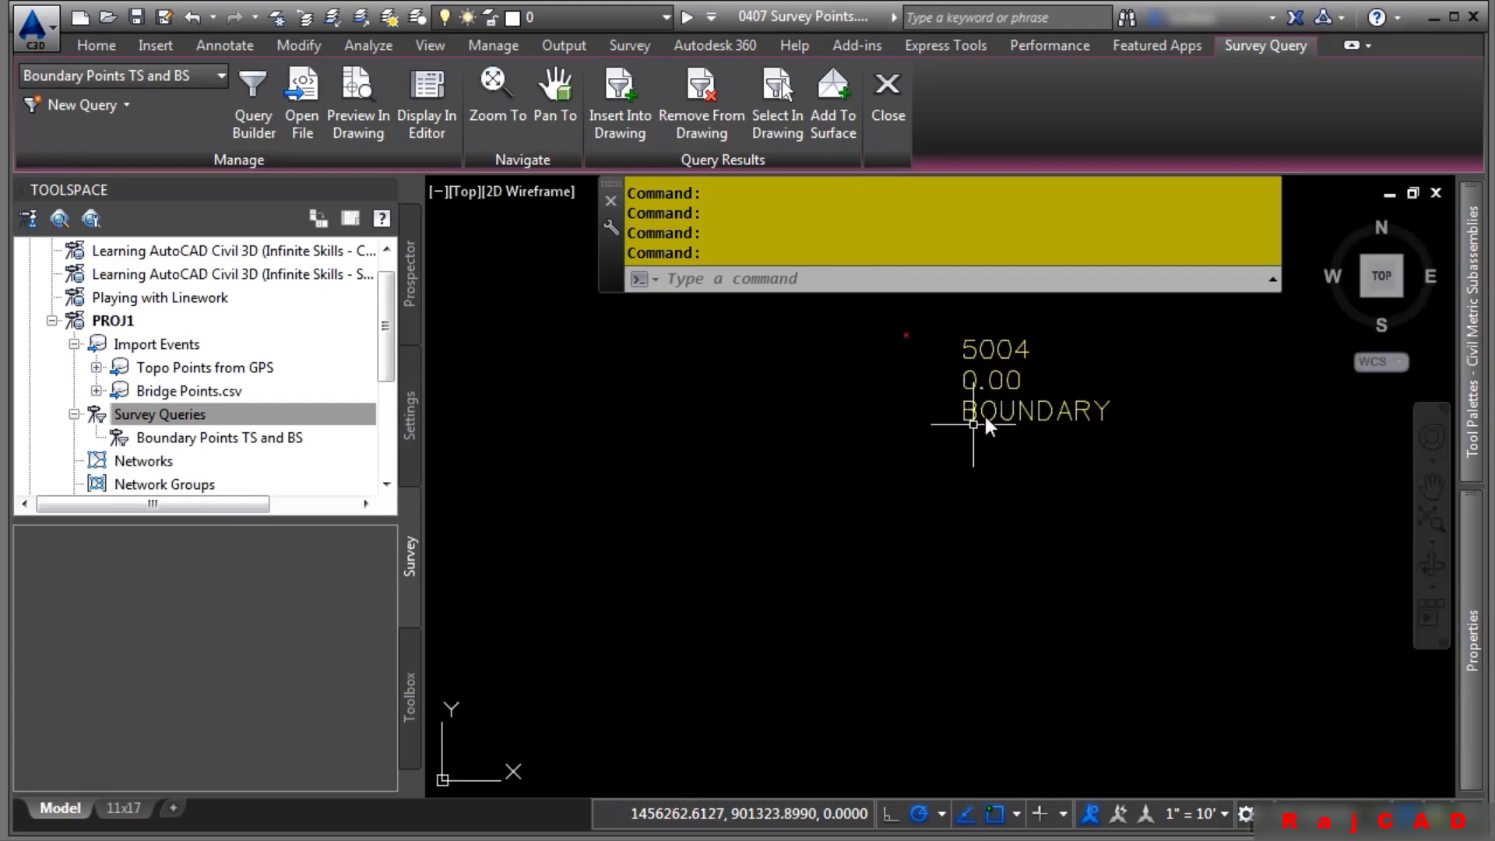
middle_click(899, 514)
middle_click(899, 514)
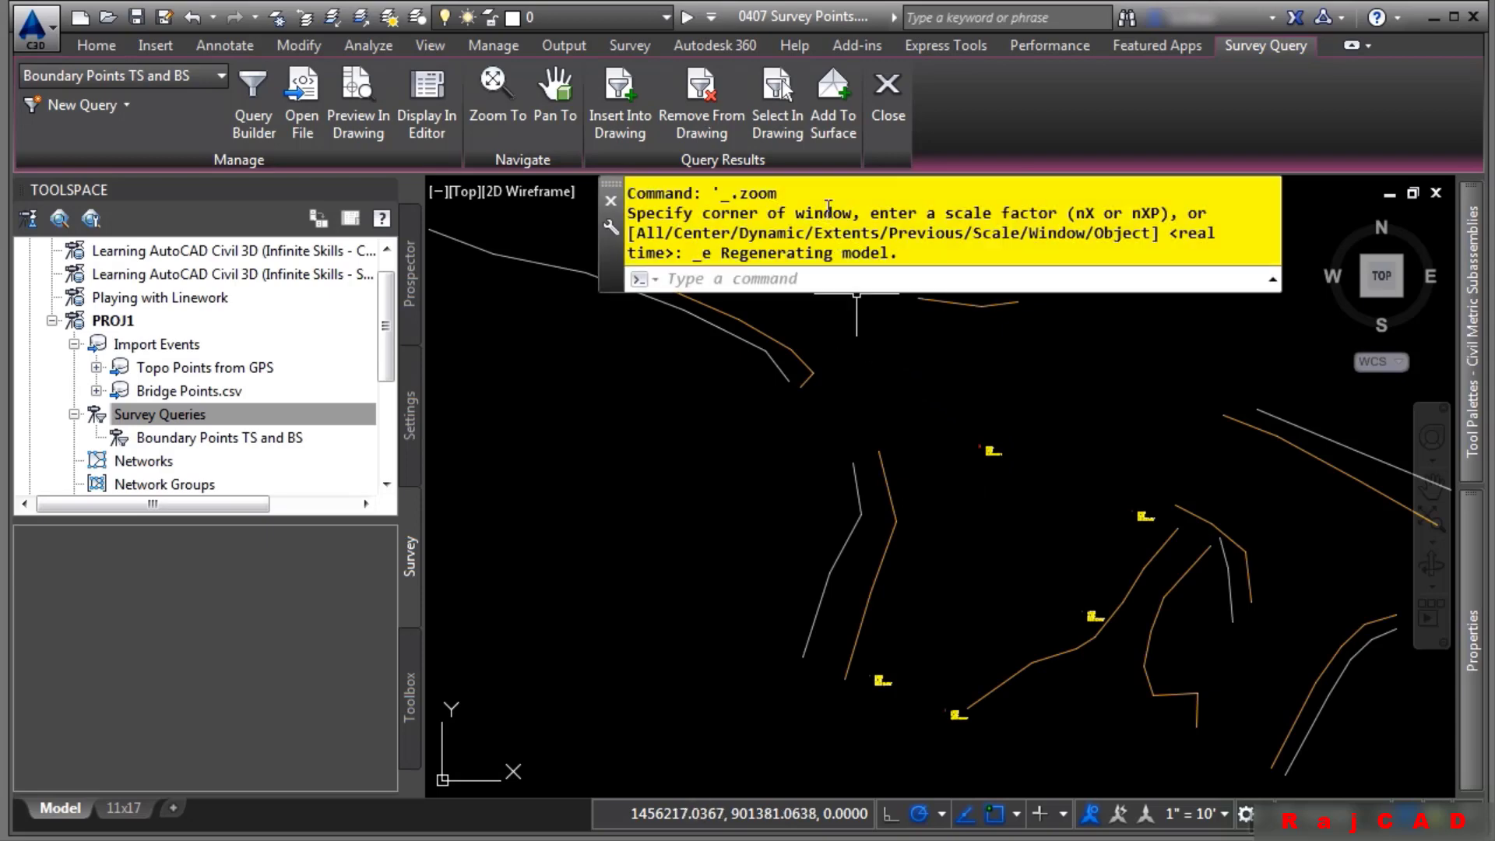
Open the settings for adding the survey query results to a surface.
click(815, 113)
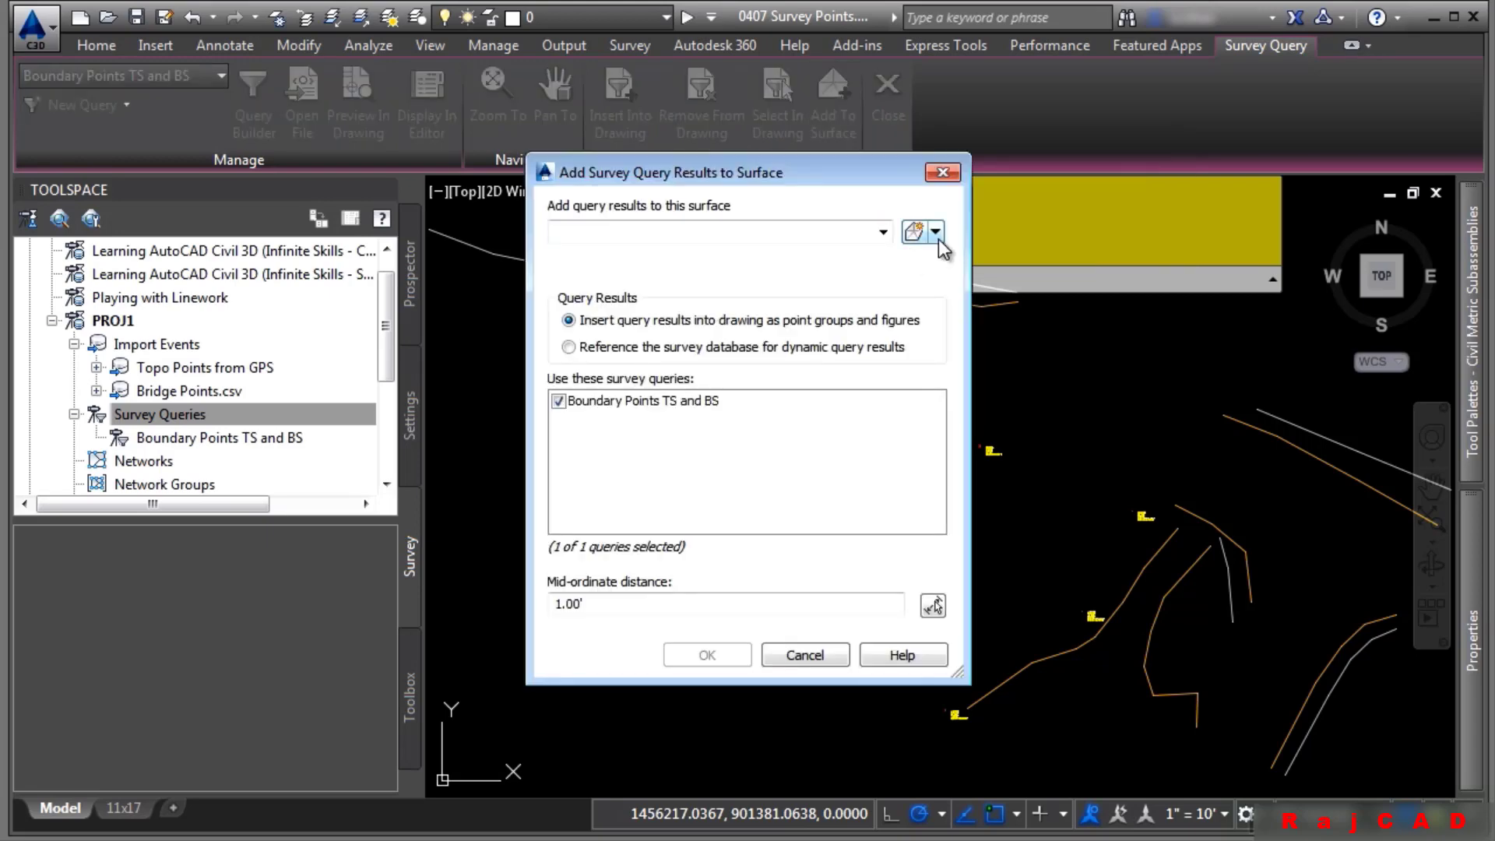